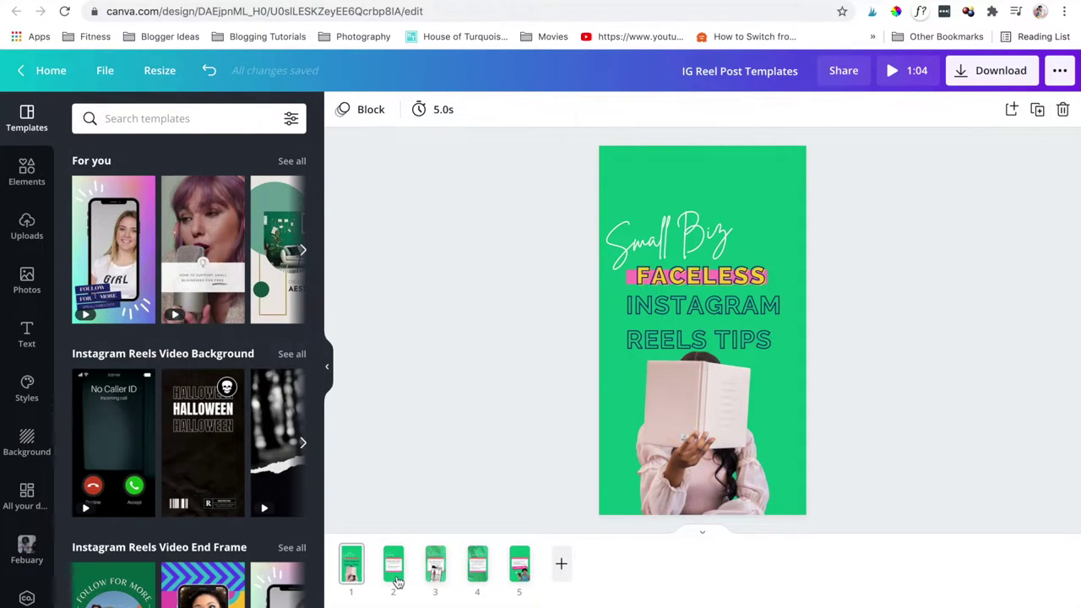
Review the reel's slides from the second through Follow For More, then return to the cover
left_click(394, 581)
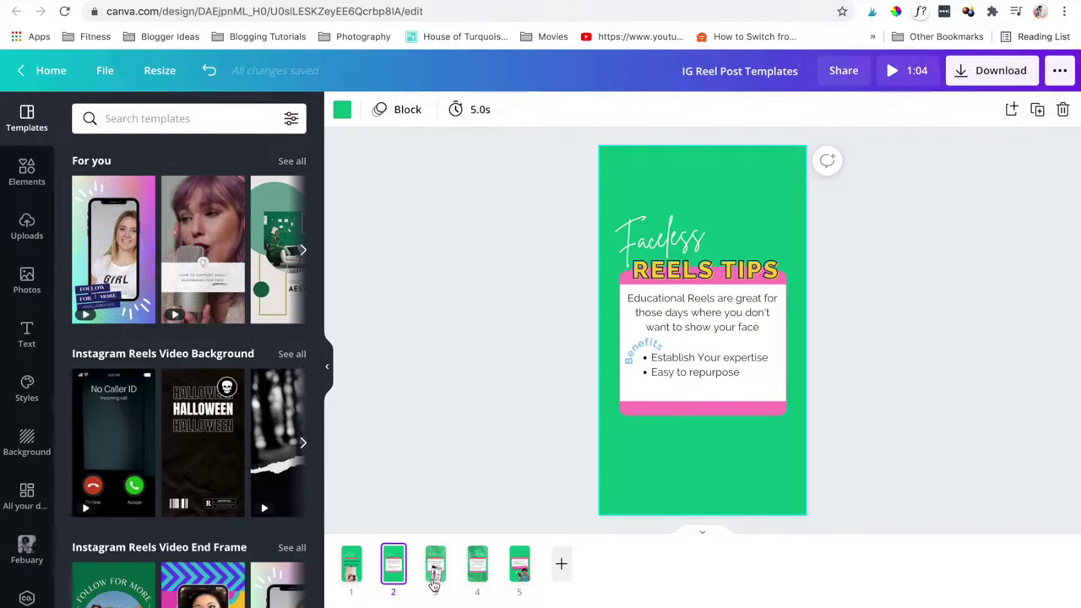
left_click(434, 583)
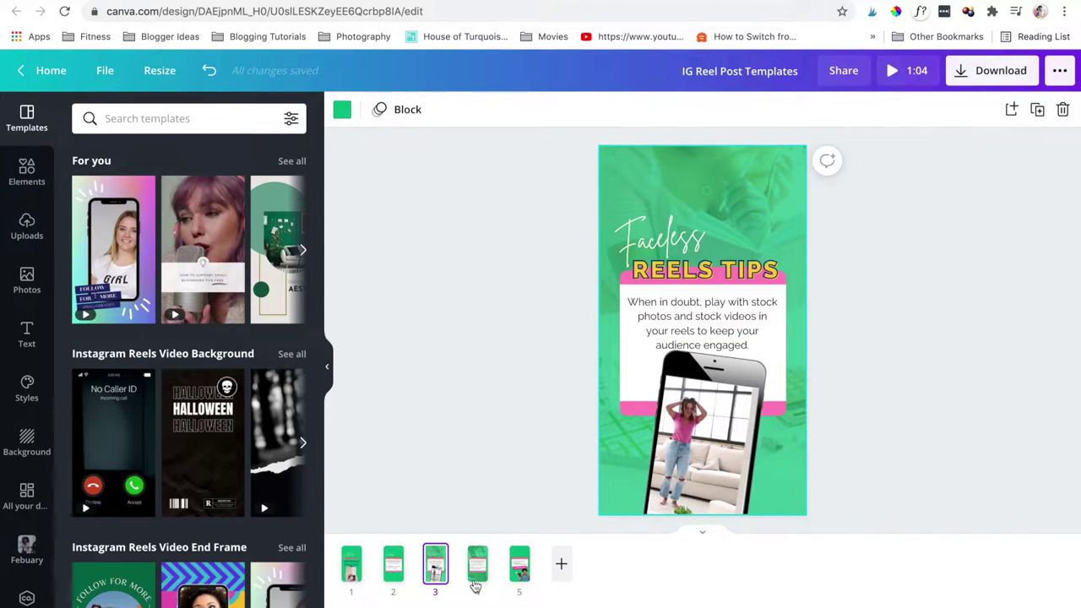
left_click(476, 585)
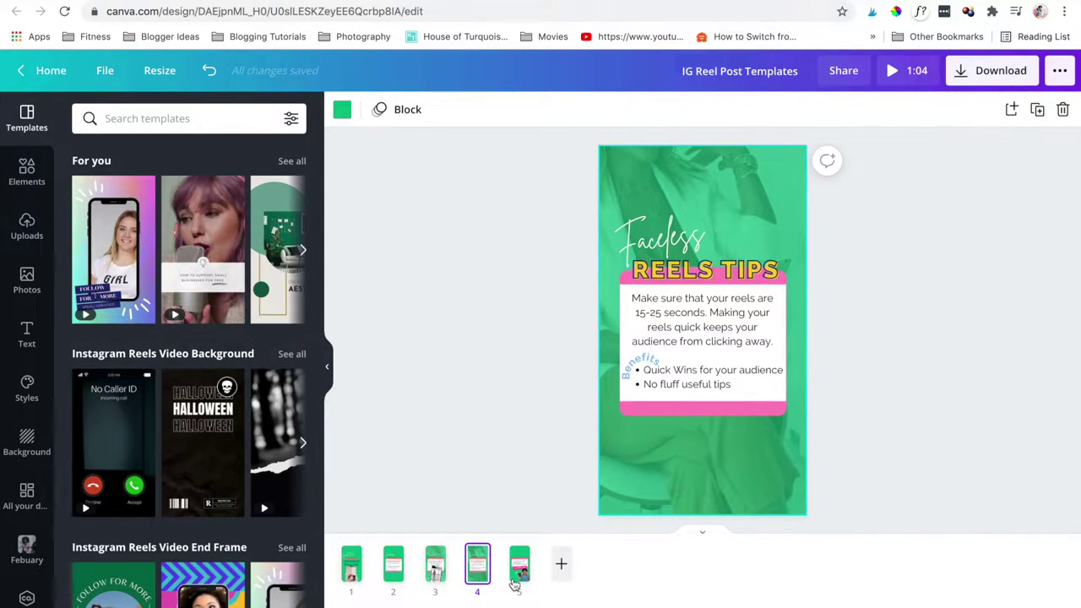
left_click(517, 583)
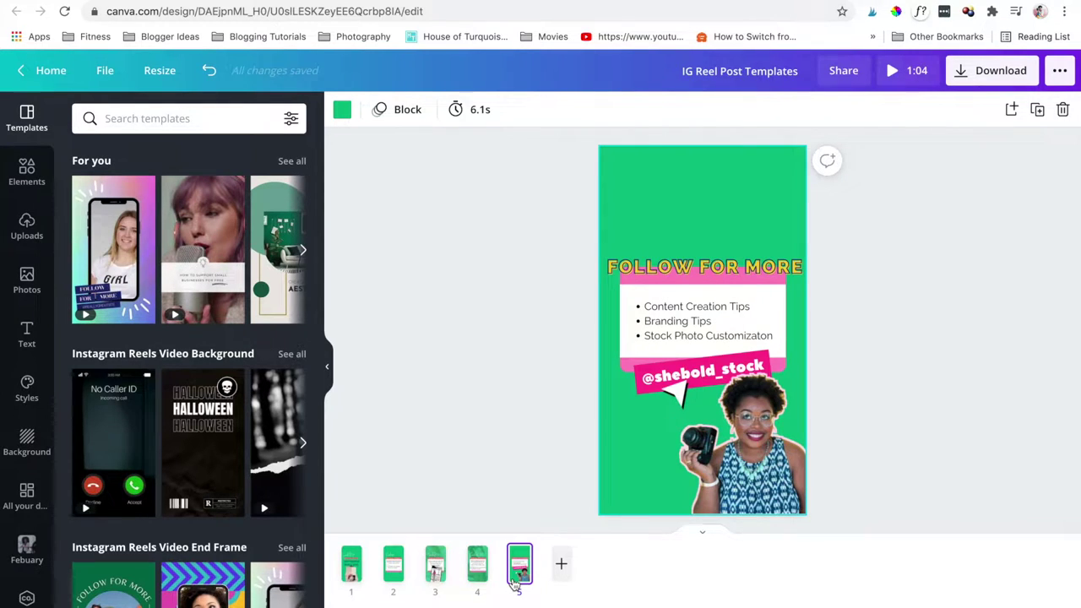
left_click(353, 578)
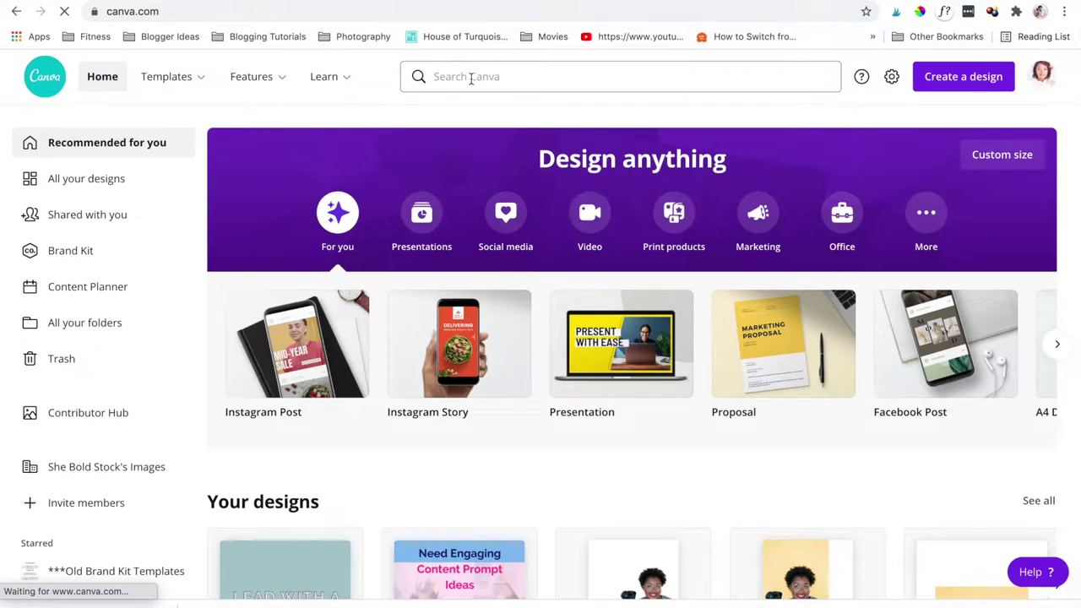
Search 'instagram reels' and browse the Instagram Reels Video template results
left_click(470, 77)
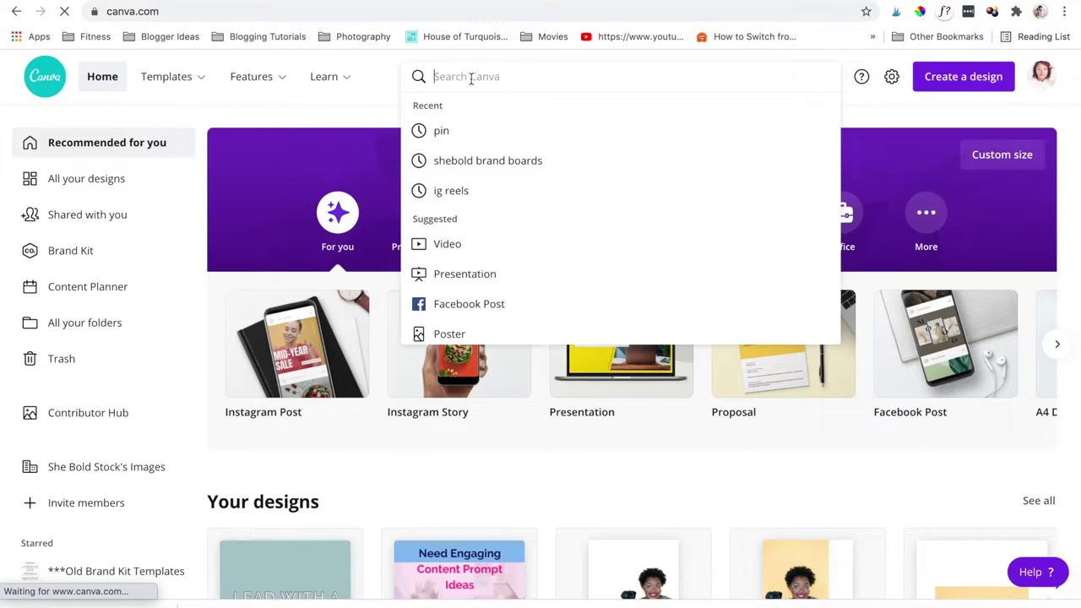
type("inst")
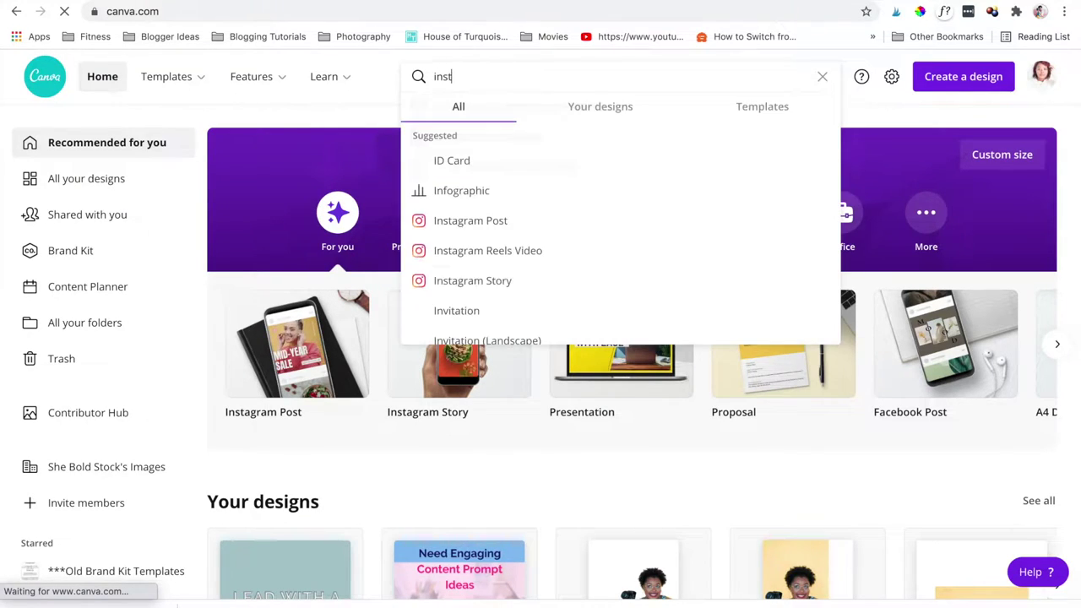
type("agram ")
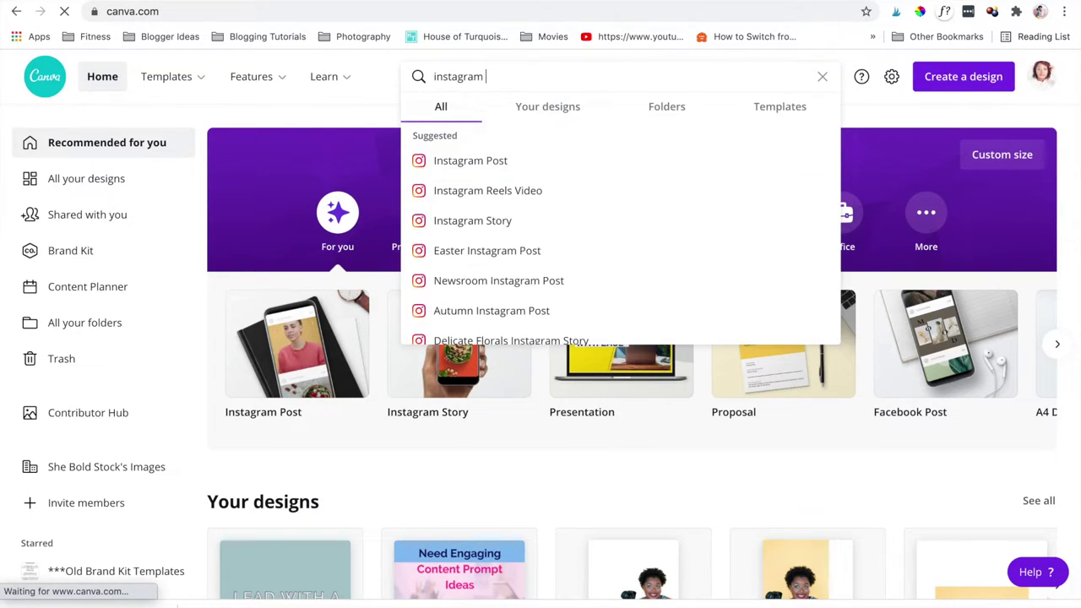
type("reels")
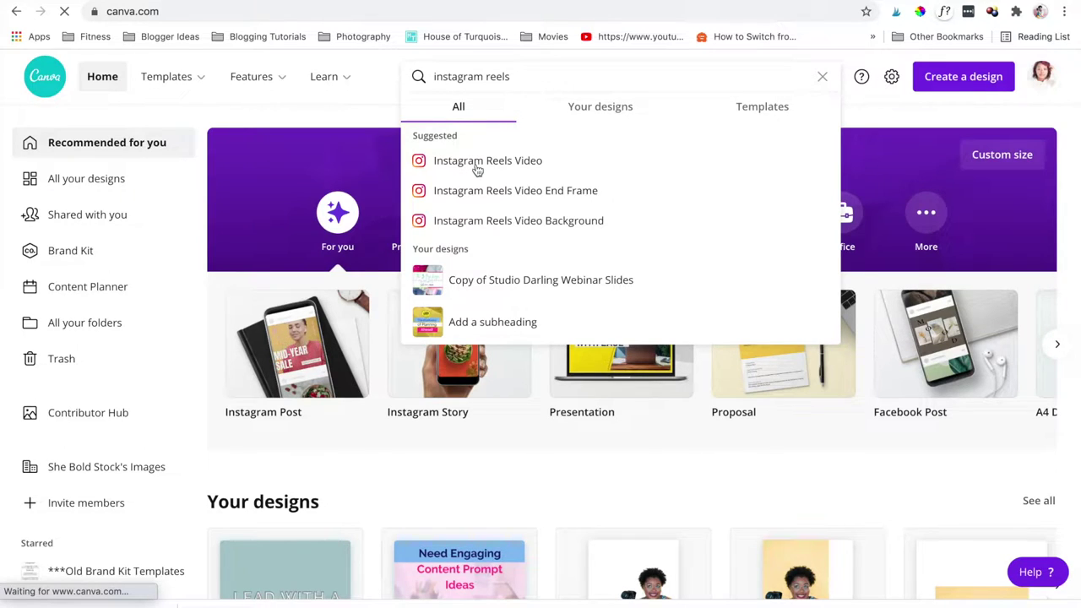
left_click(469, 168)
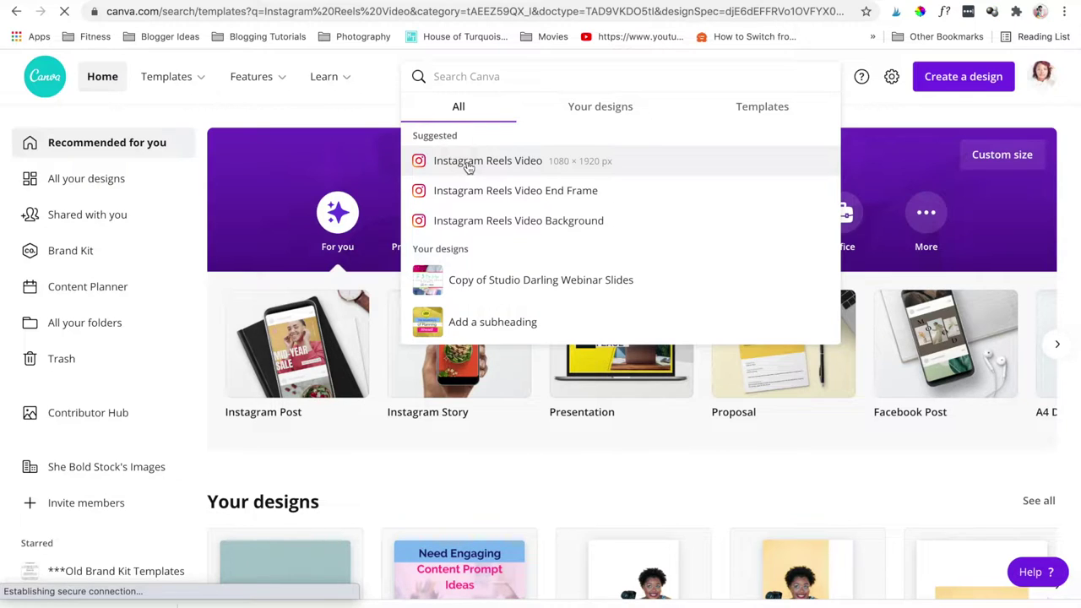
scroll(514, 249, "down", 3)
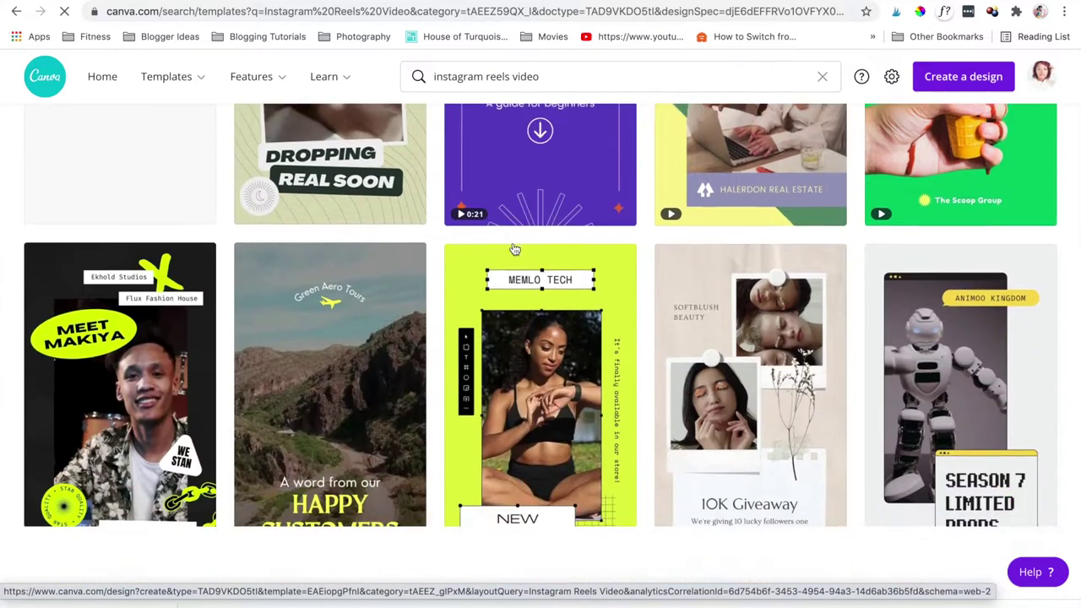
scroll(514, 249, "down", 2)
mouse_move(563, 265)
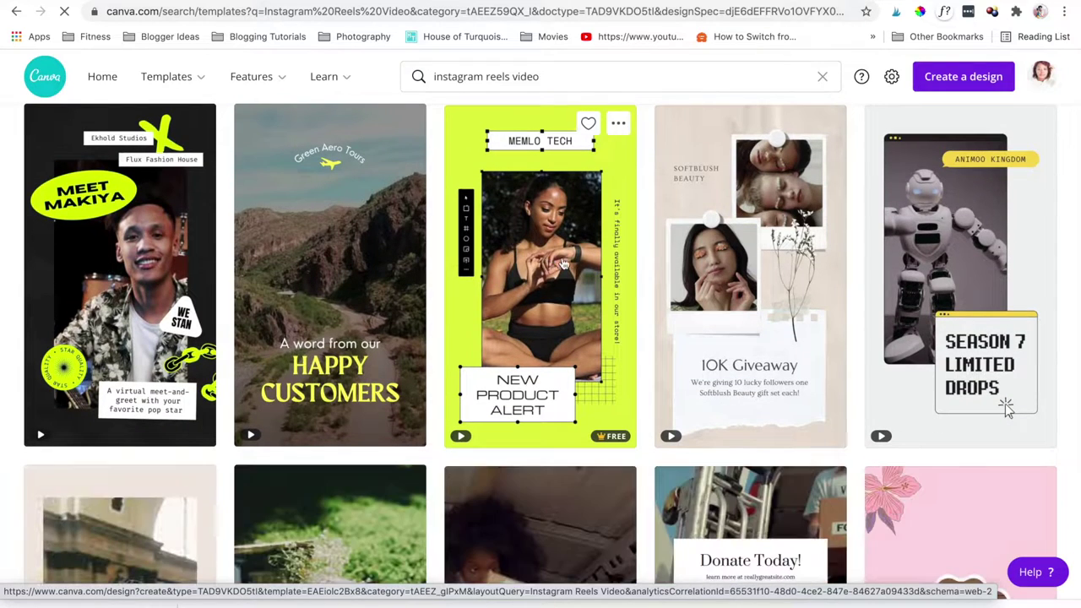
mouse_move(724, 288)
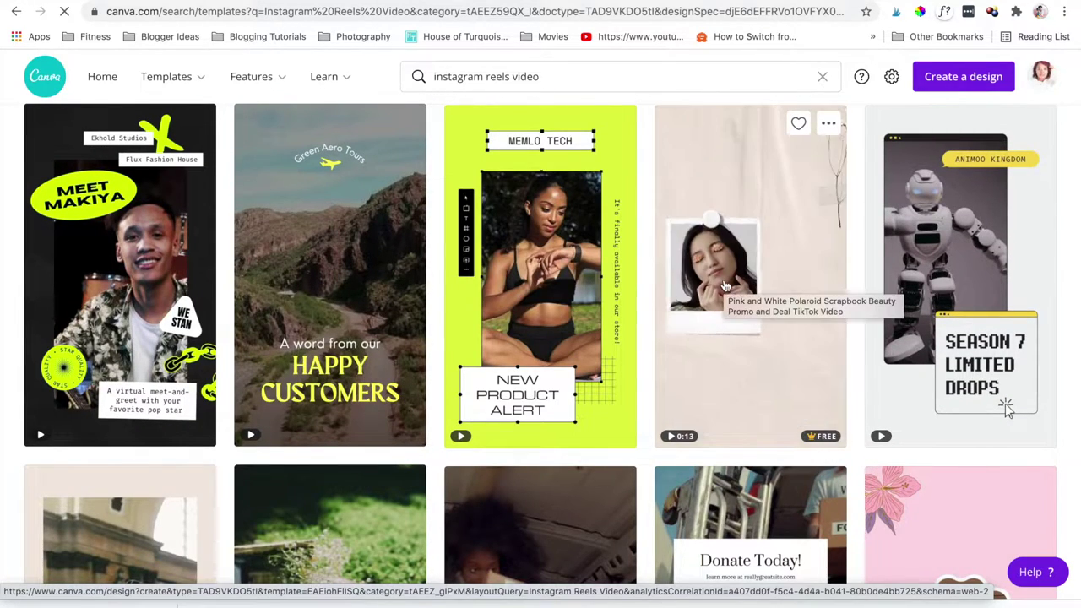
mouse_move(946, 296)
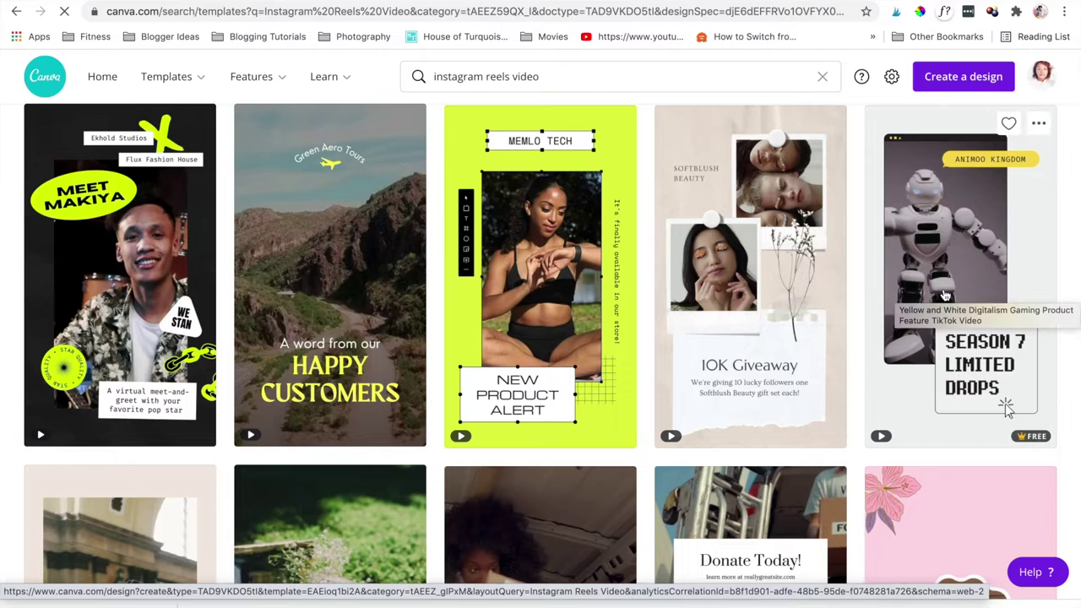
scroll(946, 296, "down", 4)
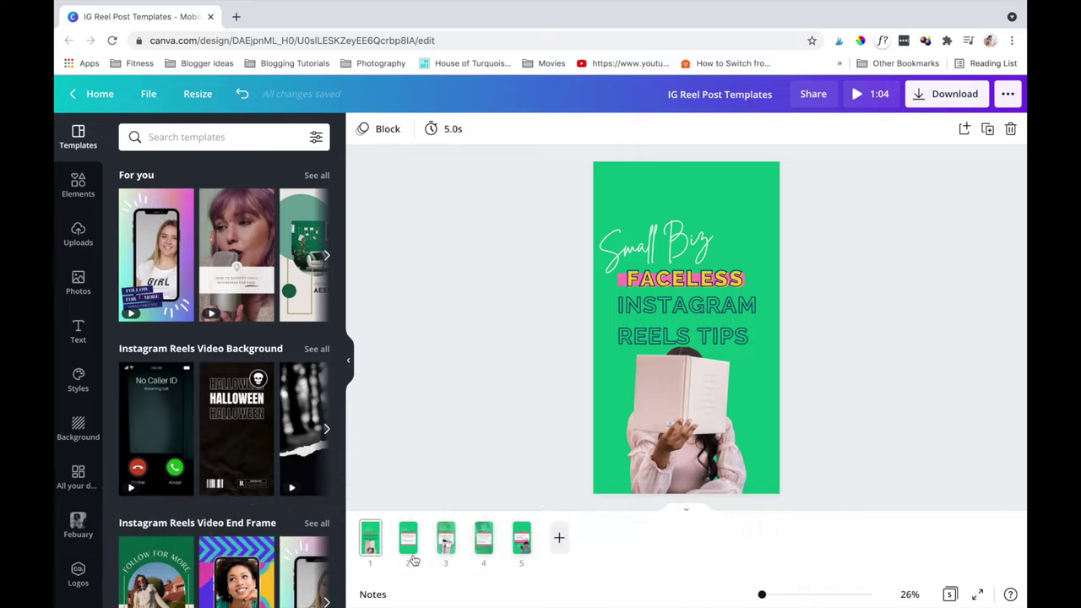
Step through the reel's second to fifth slides, ending on Follow For More
left_click(409, 551)
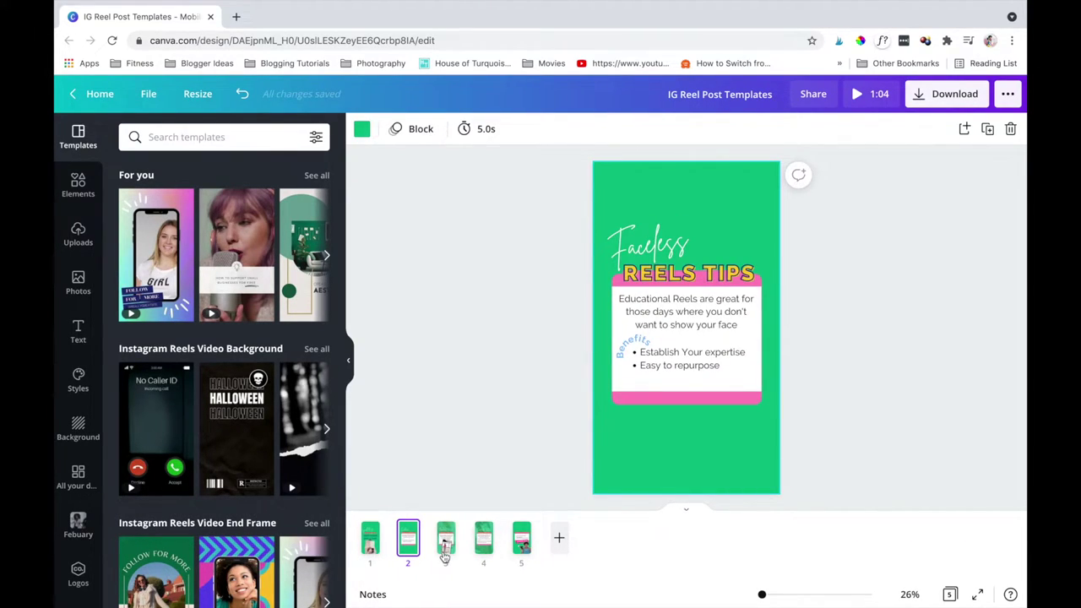
left_click(445, 553)
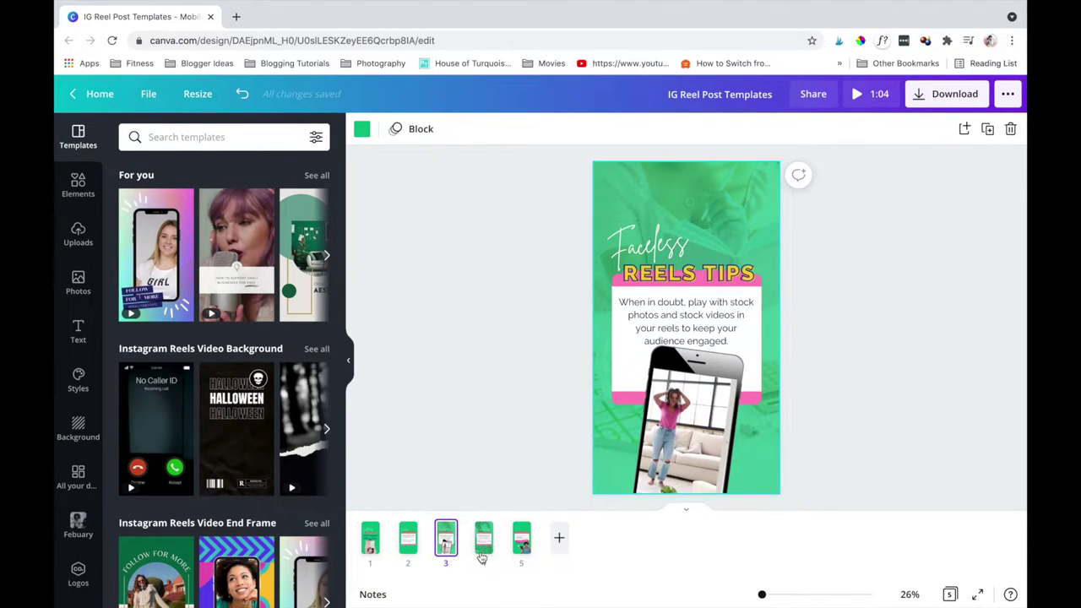
left_click(483, 553)
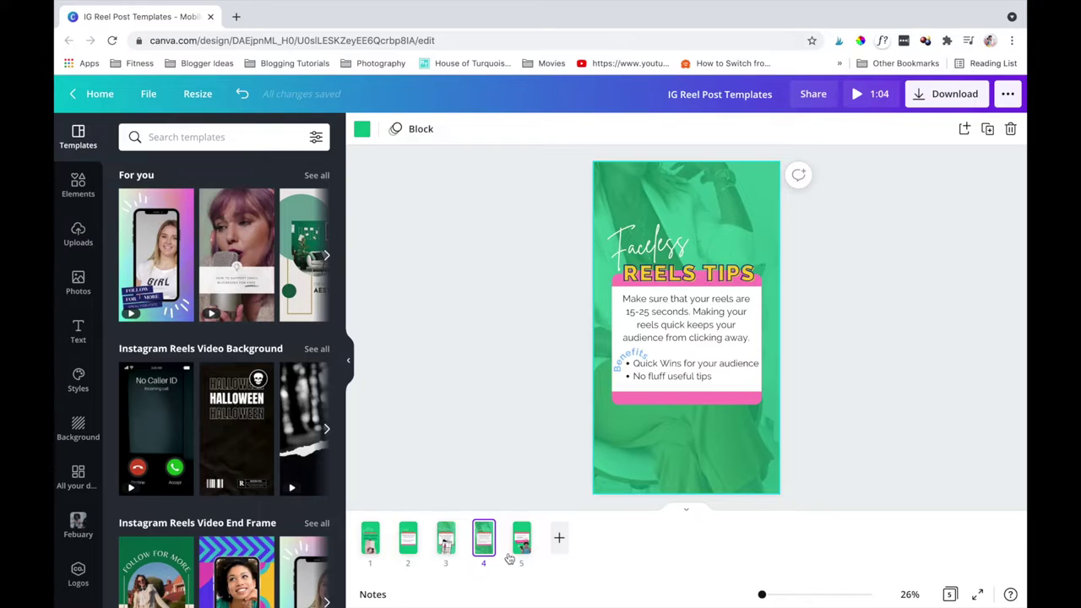
left_click(518, 555)
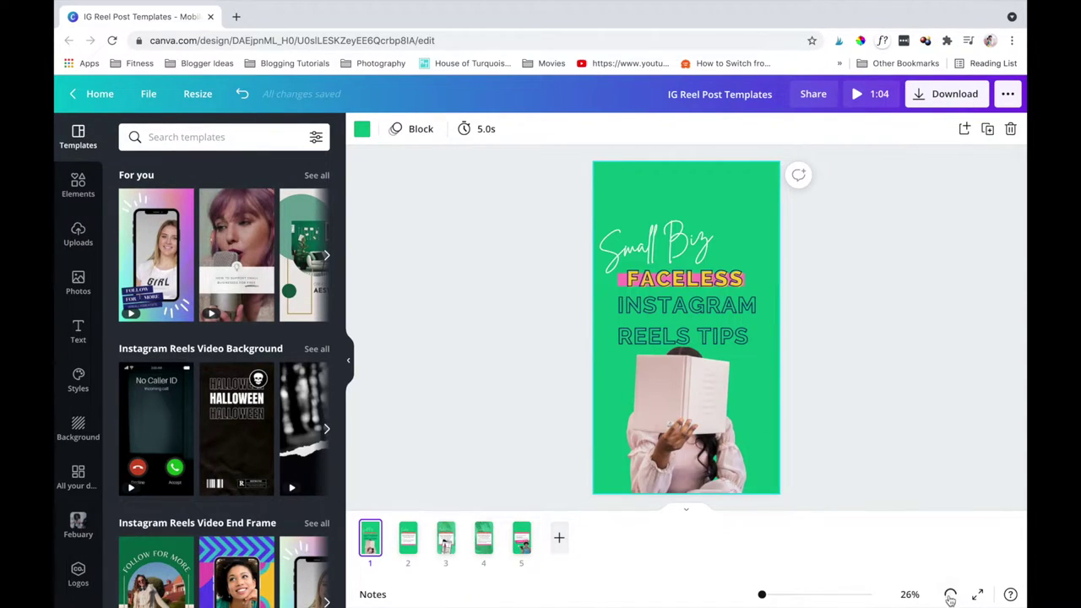
View all five slides in Grid view, return to single-slide editing, and open Page Animations
left_click(950, 595)
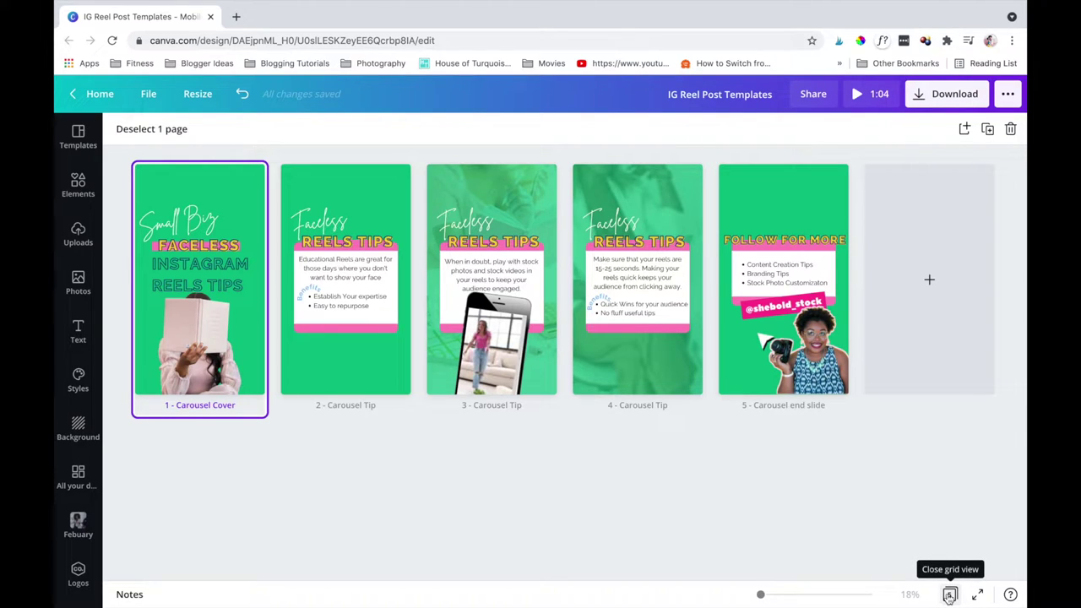
left_click(950, 595)
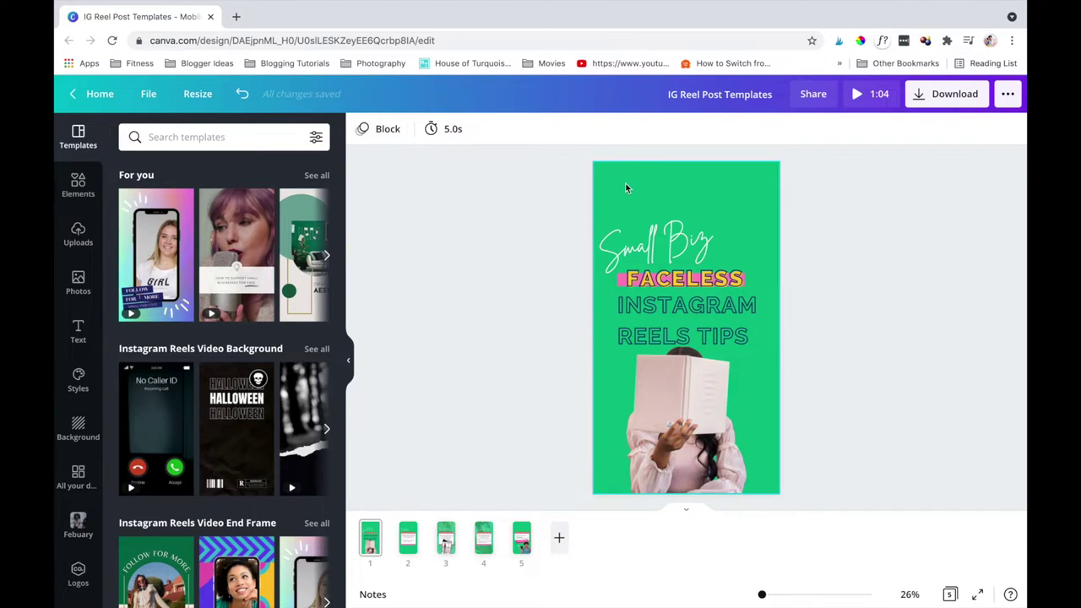
left_click(371, 135)
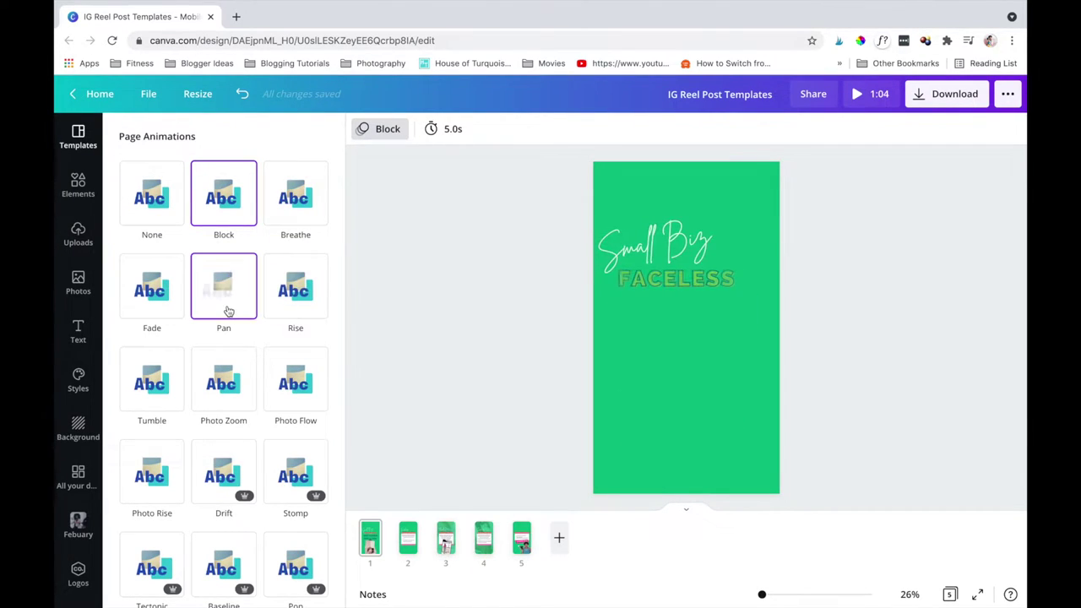
Animate the cover slide with Pop, the fourth slide with Stomp, and the closing slide with Pop
left_click(294, 480)
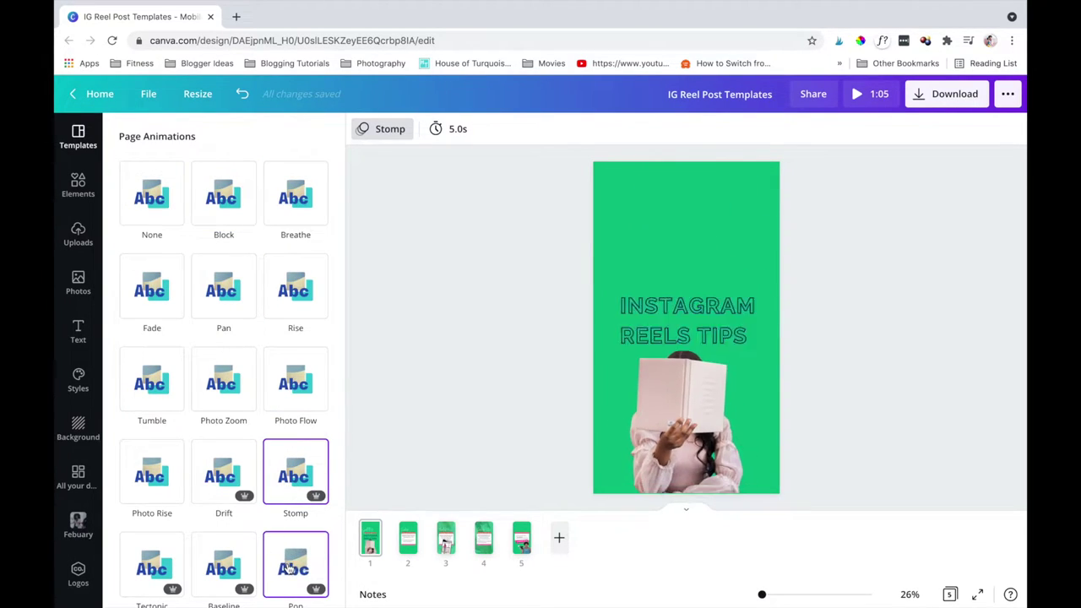
left_click(291, 568)
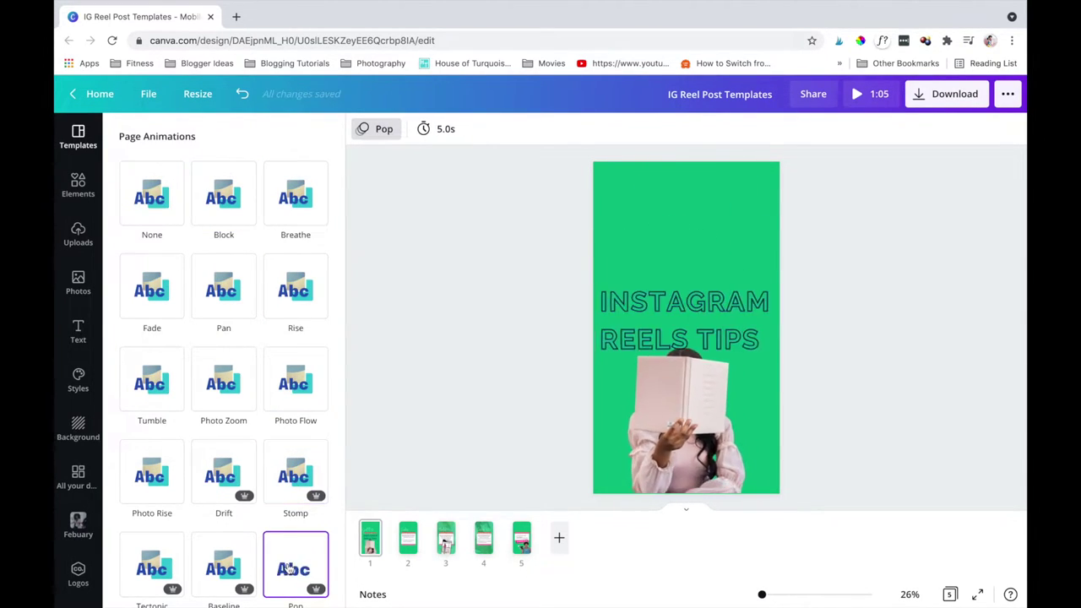
left_click(408, 538)
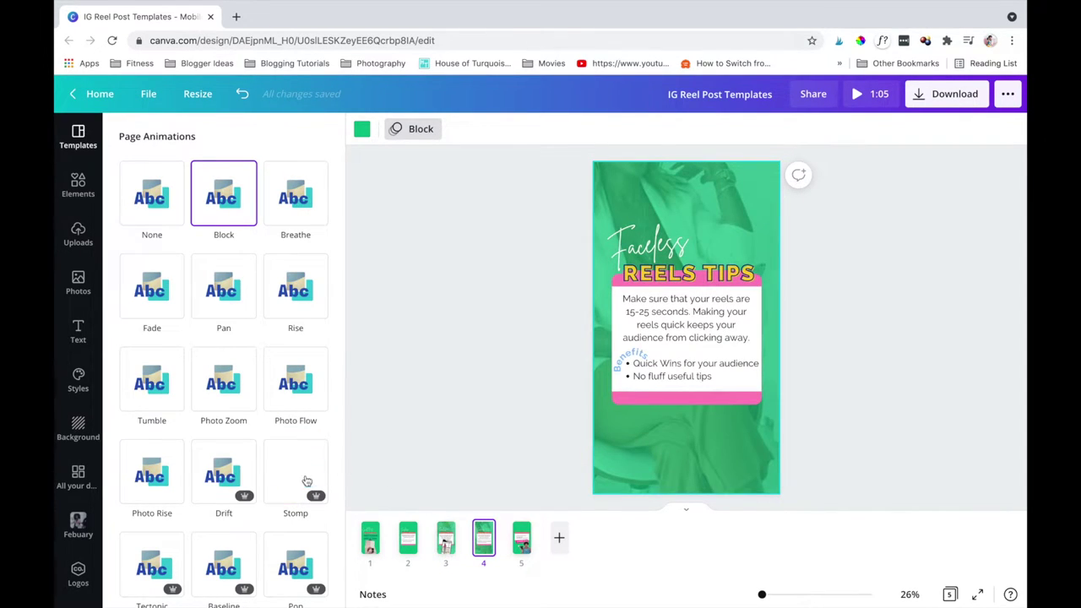
left_click(296, 478)
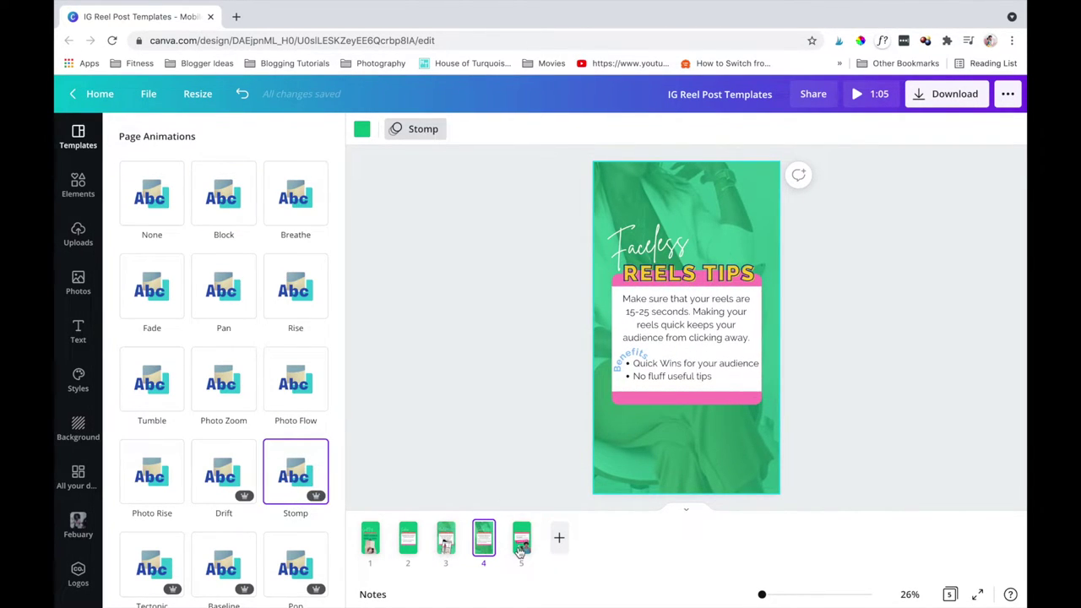
left_click(522, 545)
left_click(287, 562)
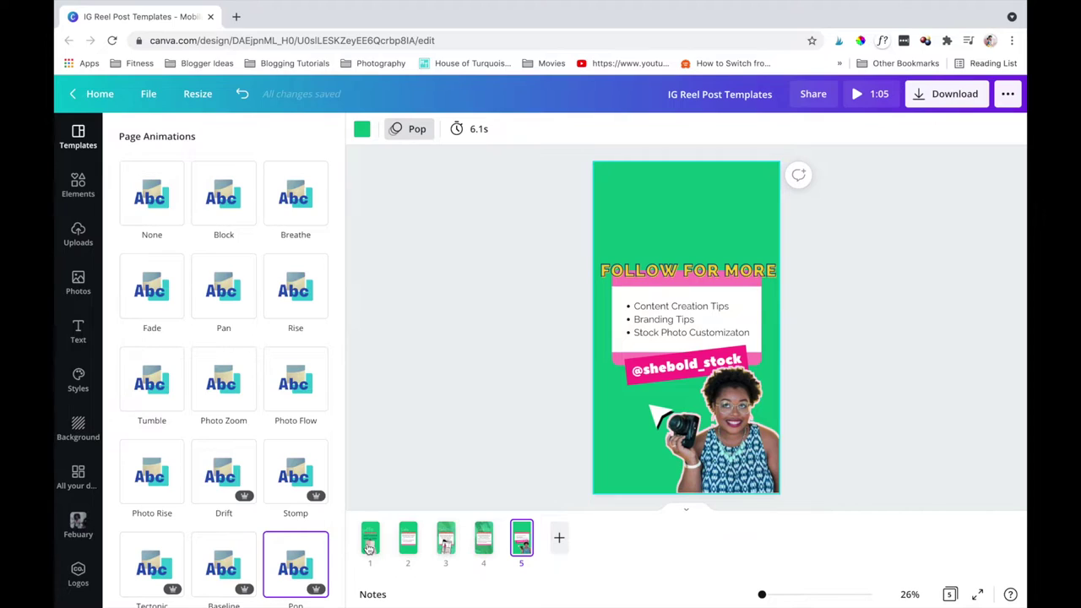
Set the cover slide's duration to 2.0 seconds
left_click(369, 548)
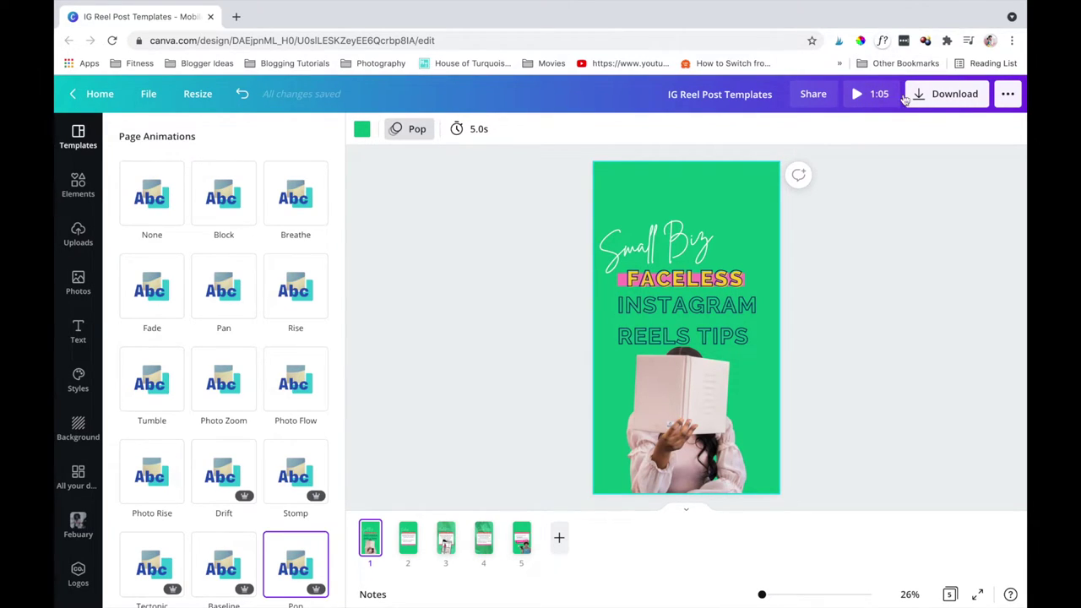
left_click(473, 130)
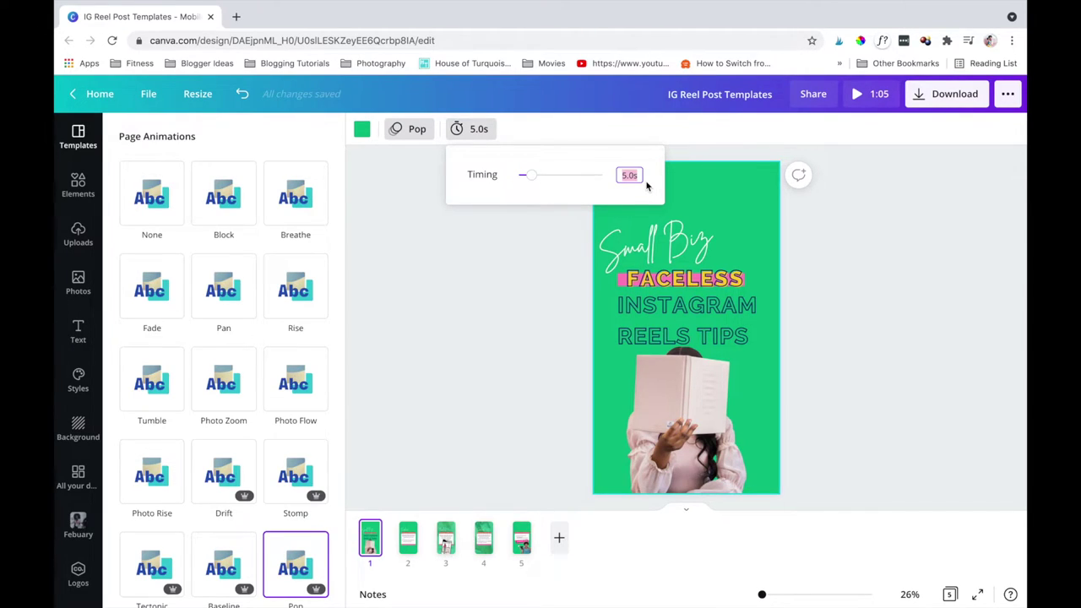
type("2")
key("Return")
left_click(506, 345)
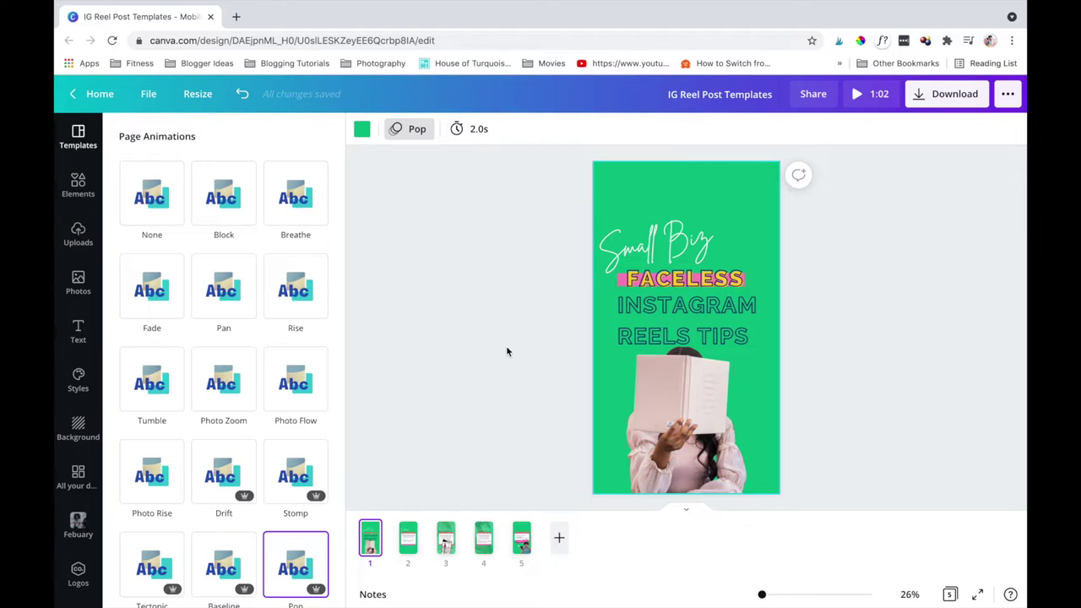
Set the second page's duration to 3.0 seconds
left_click(407, 547)
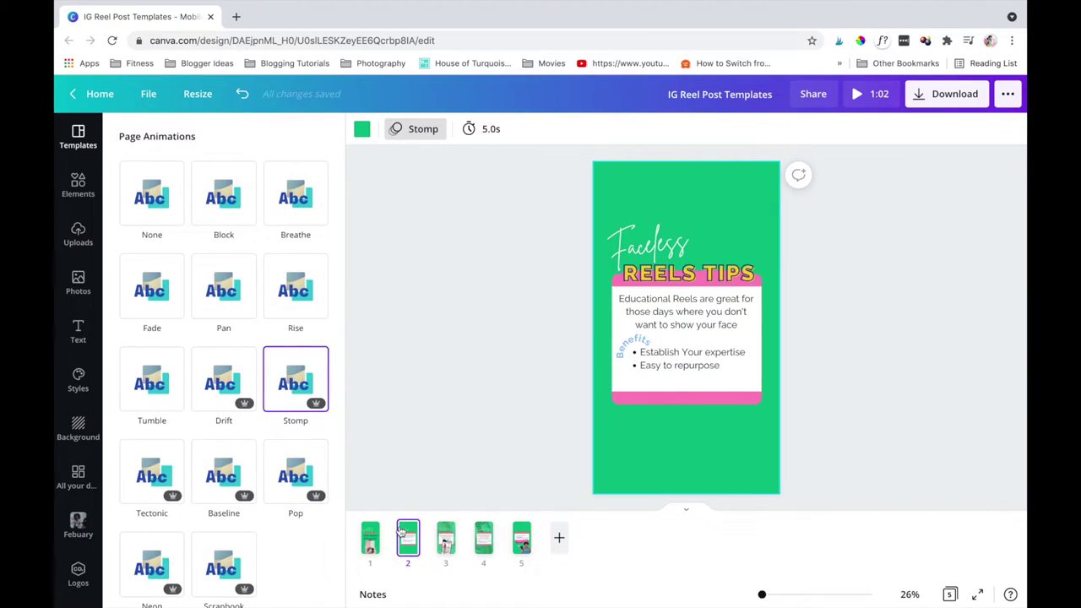
left_click(494, 129)
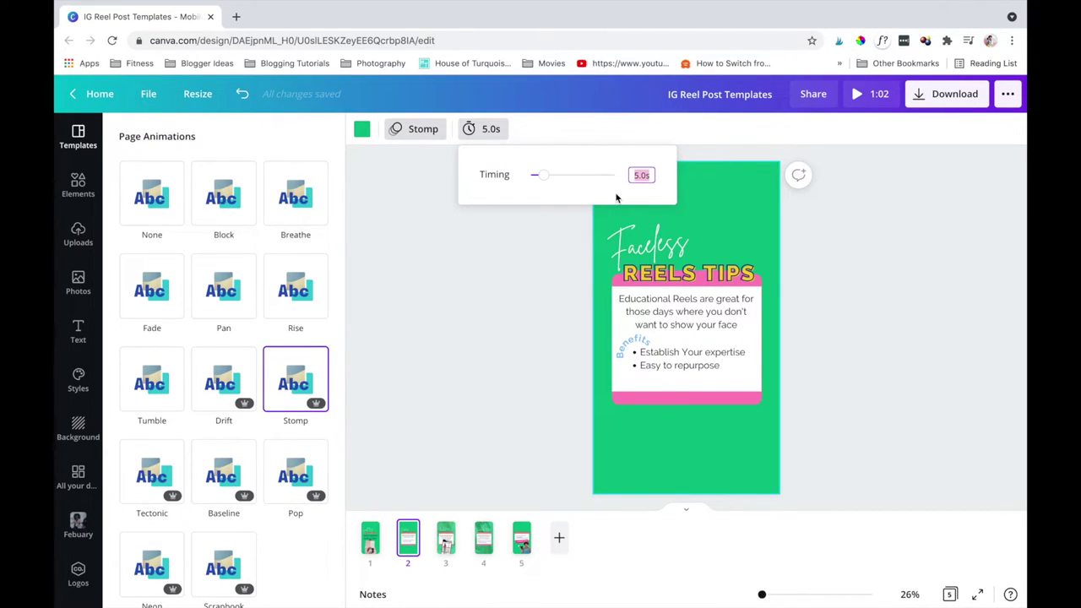
type("3")
key("Return")
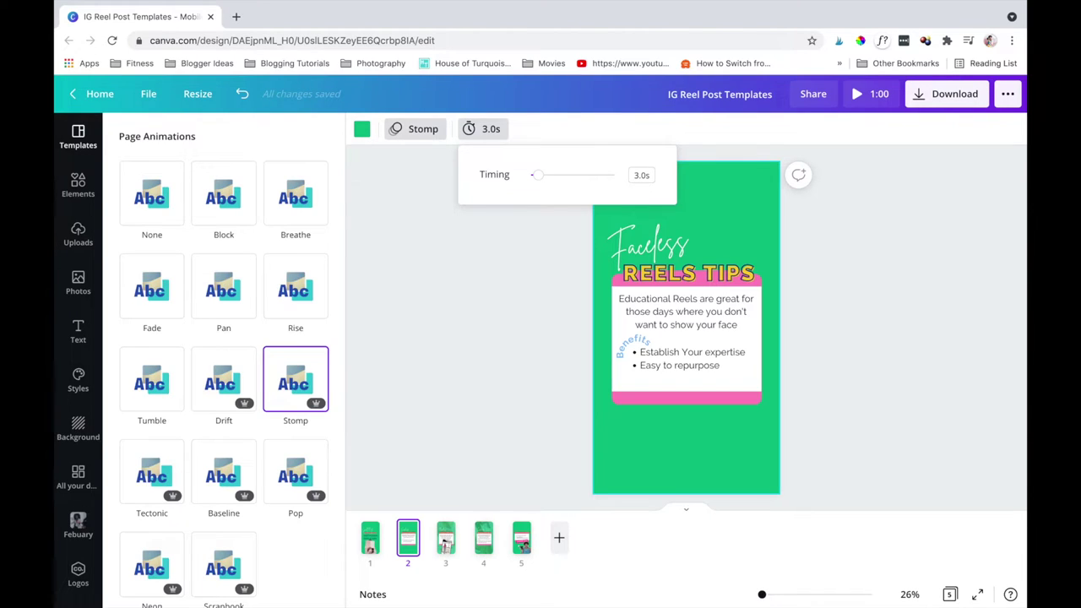
Go to the third page, close the animations list, and select its background
left_click(445, 545)
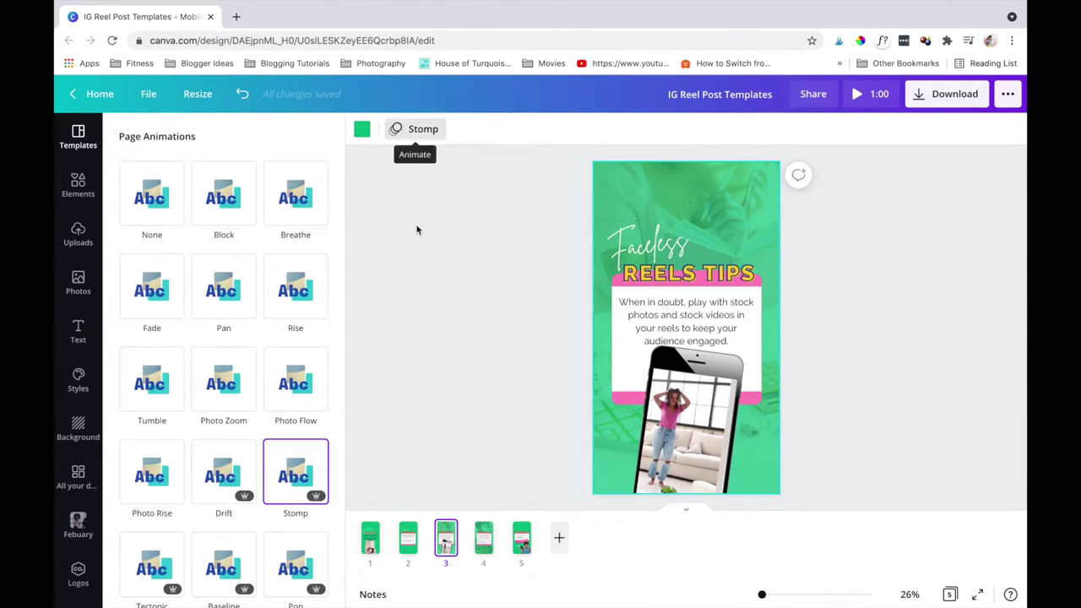
left_click(446, 342)
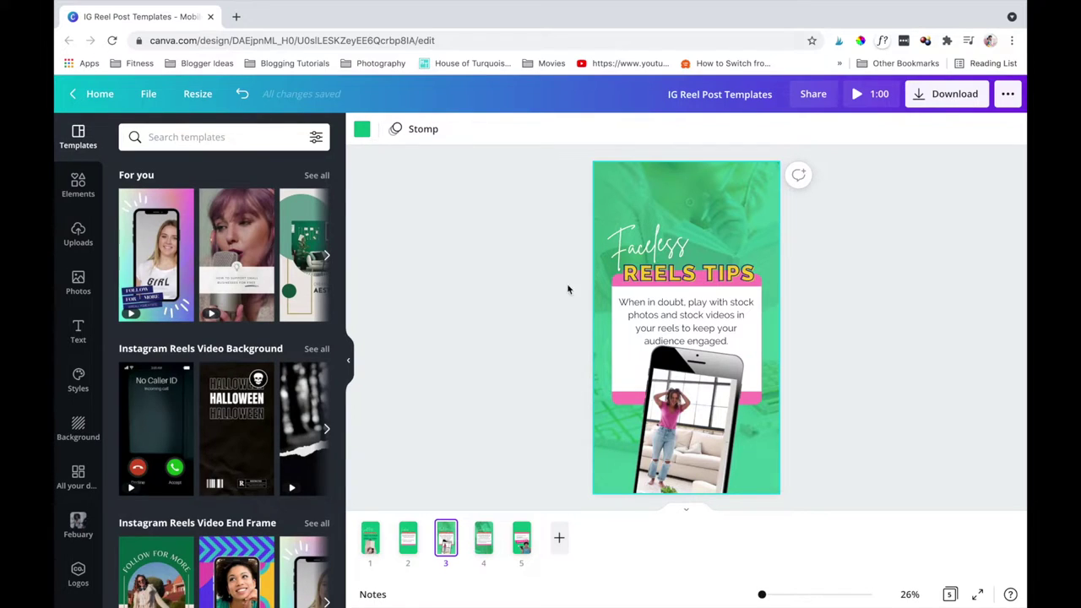
left_click(560, 425)
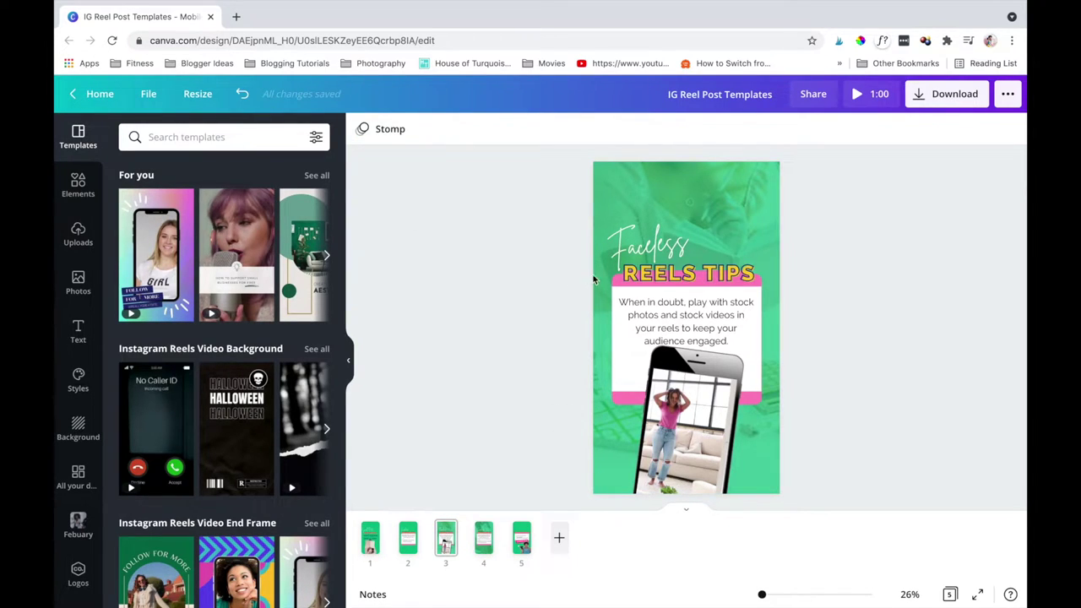
left_click(606, 207)
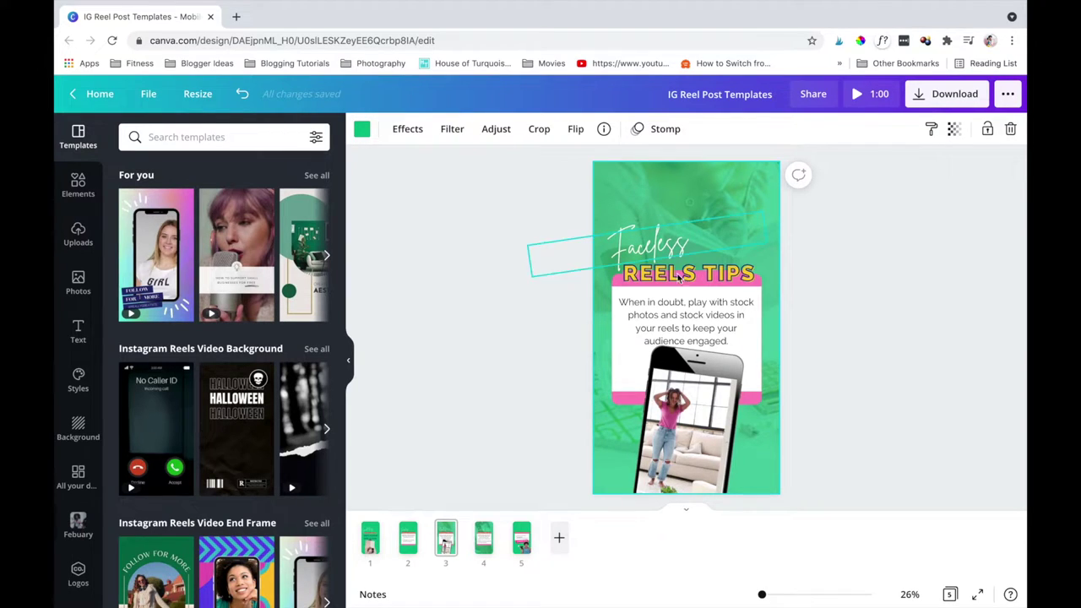
Trim the page 3 phone video to about 3.0 seconds
left_click(675, 435)
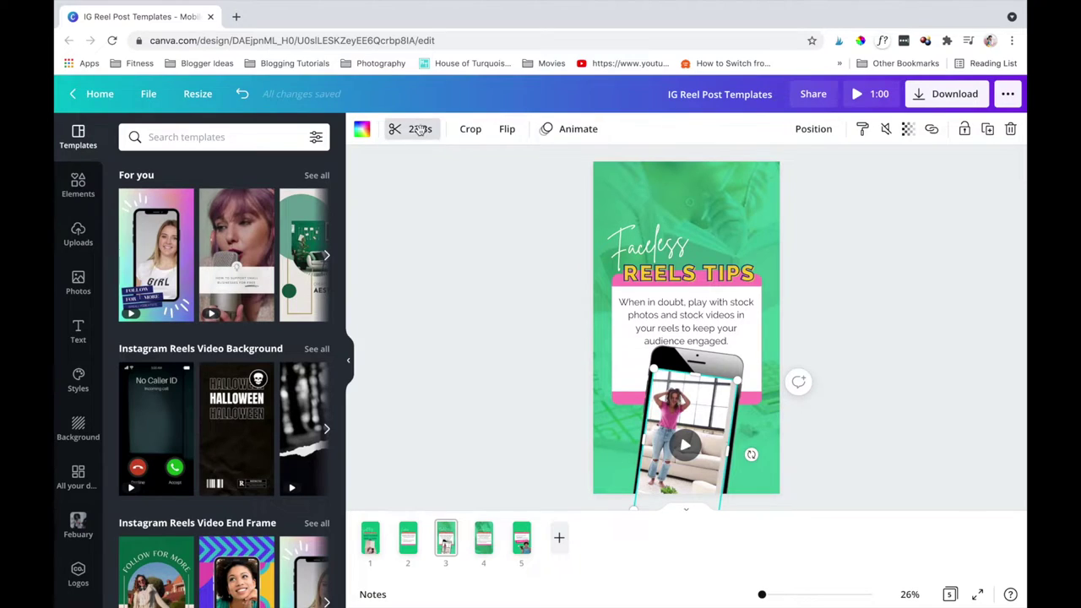
left_click(415, 128)
left_click_drag(972, 131, 495, 125)
left_click(1002, 135)
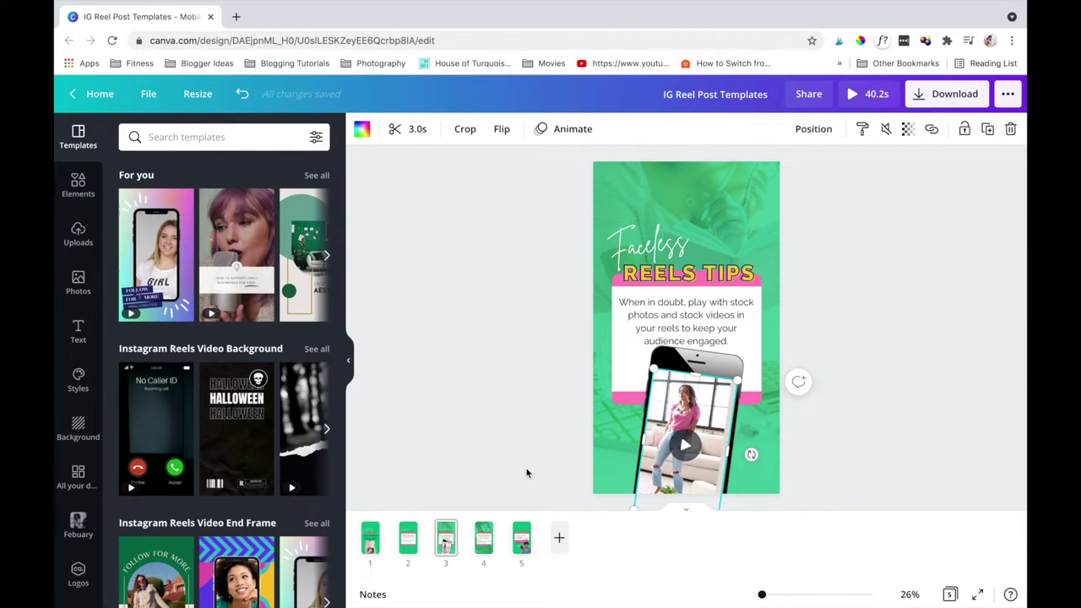
Trim the page 4 background video to 3.0 seconds
left_click(482, 556)
left_click(686, 328)
left_click(397, 128)
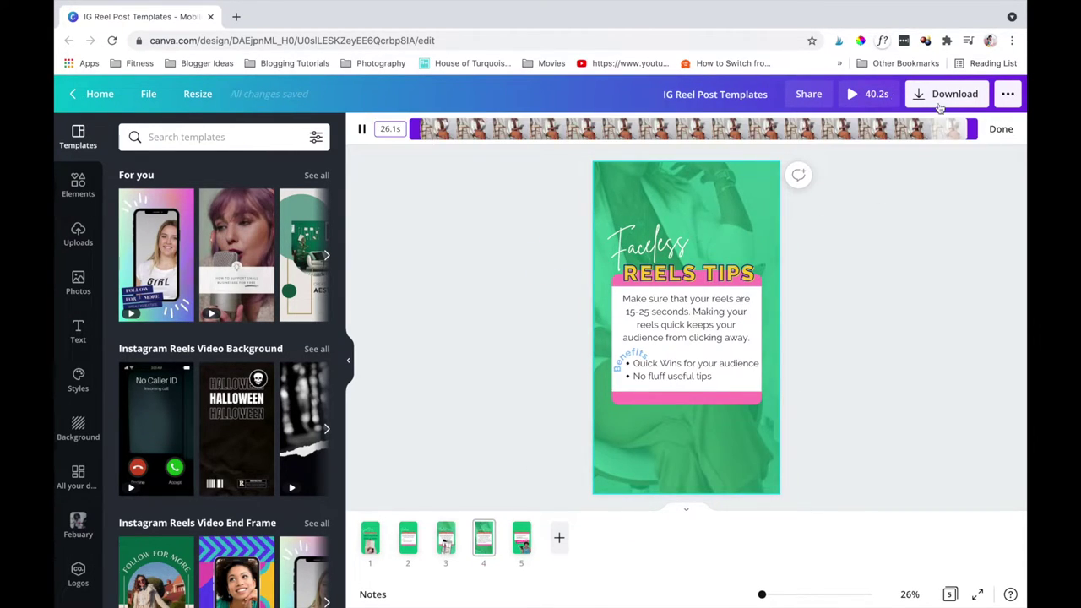
left_click_drag(971, 129, 489, 128)
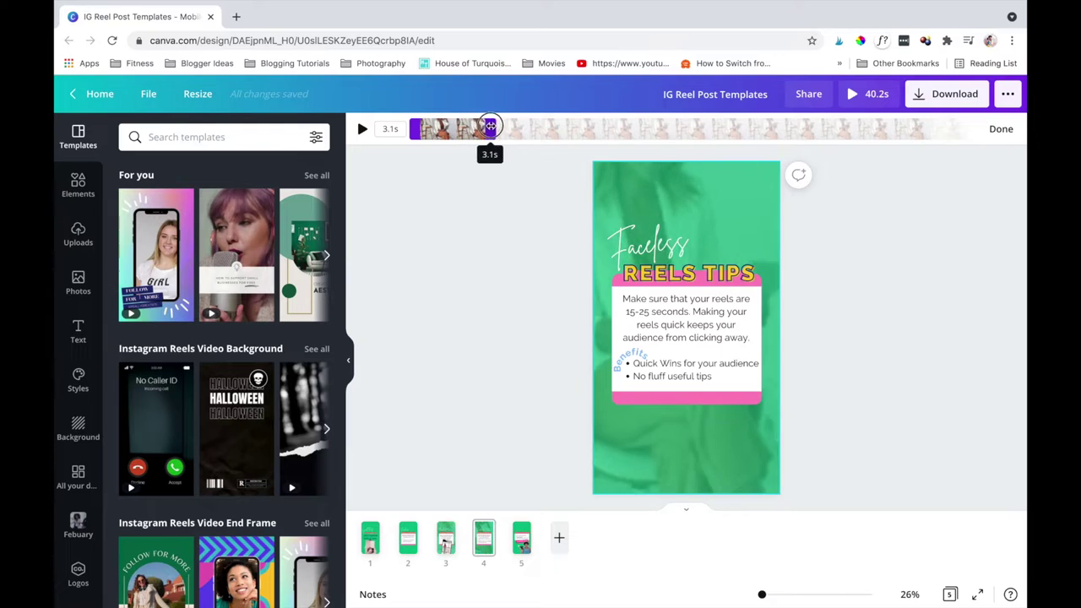
left_click(1001, 129)
left_click(931, 133)
left_click(519, 499)
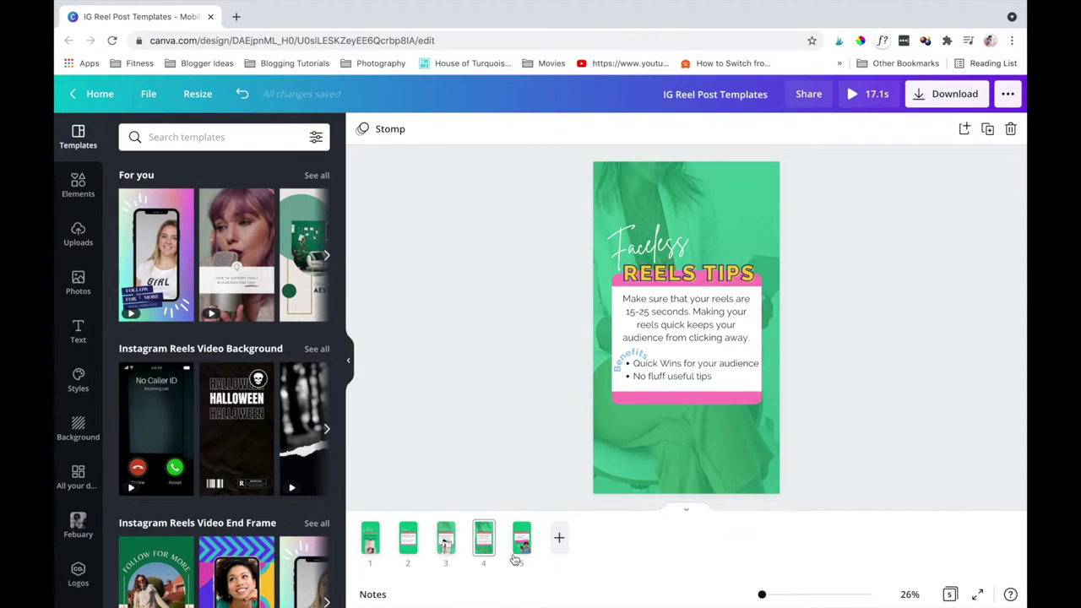
Set the Follow for More page's duration to 3.0 seconds
left_click(523, 547)
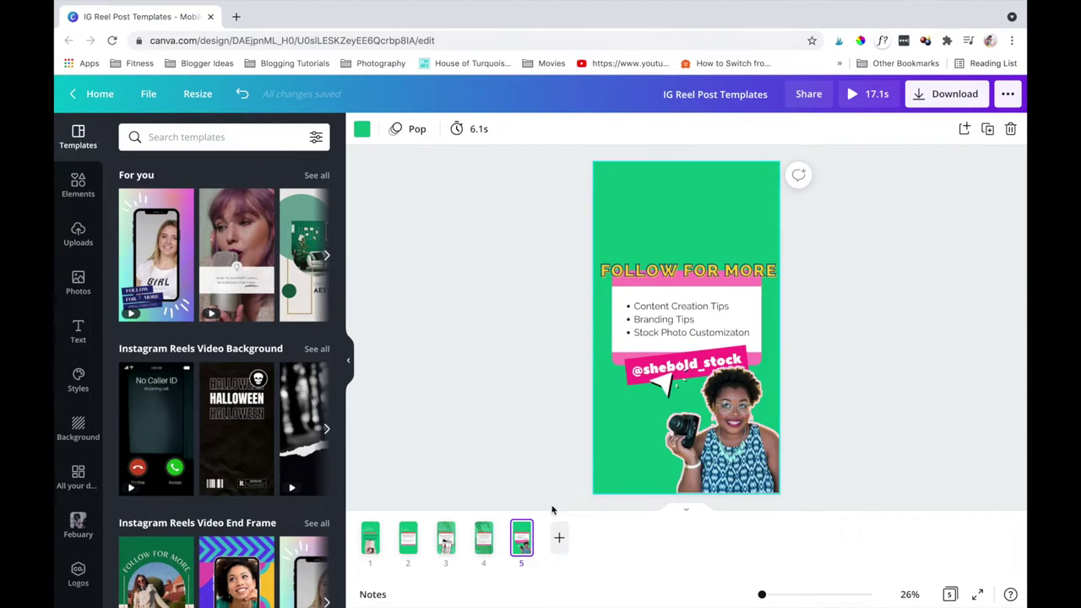
left_click(473, 129)
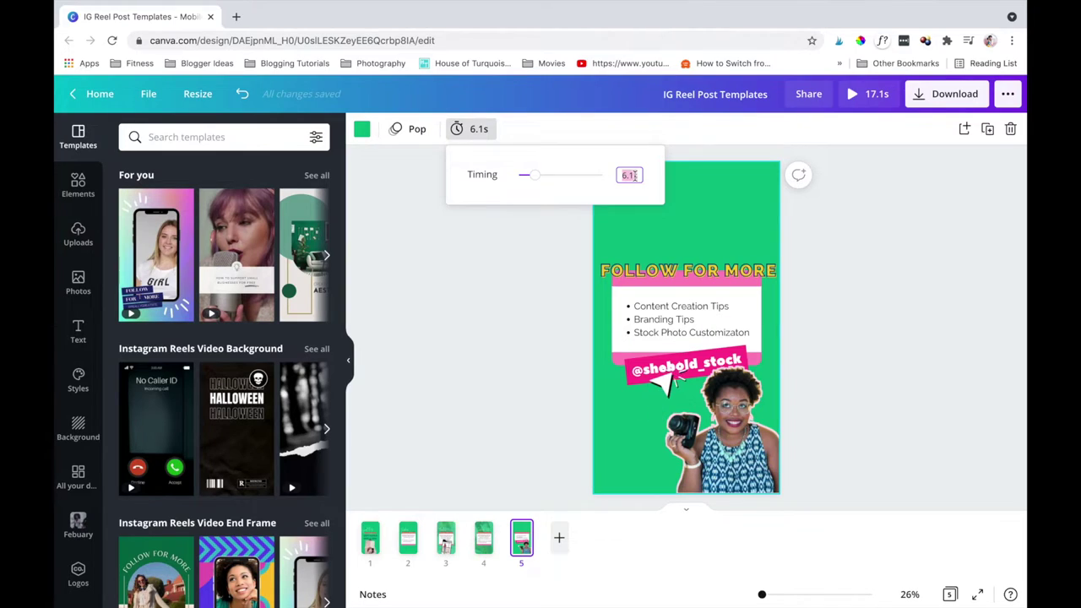
type("3")
key("Return")
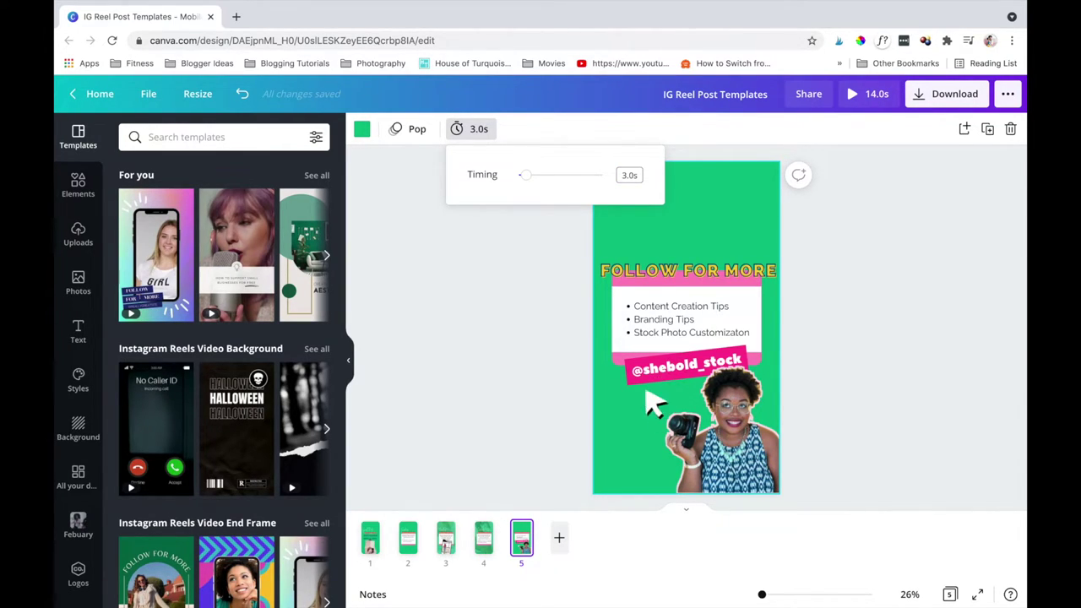
left_click(536, 340)
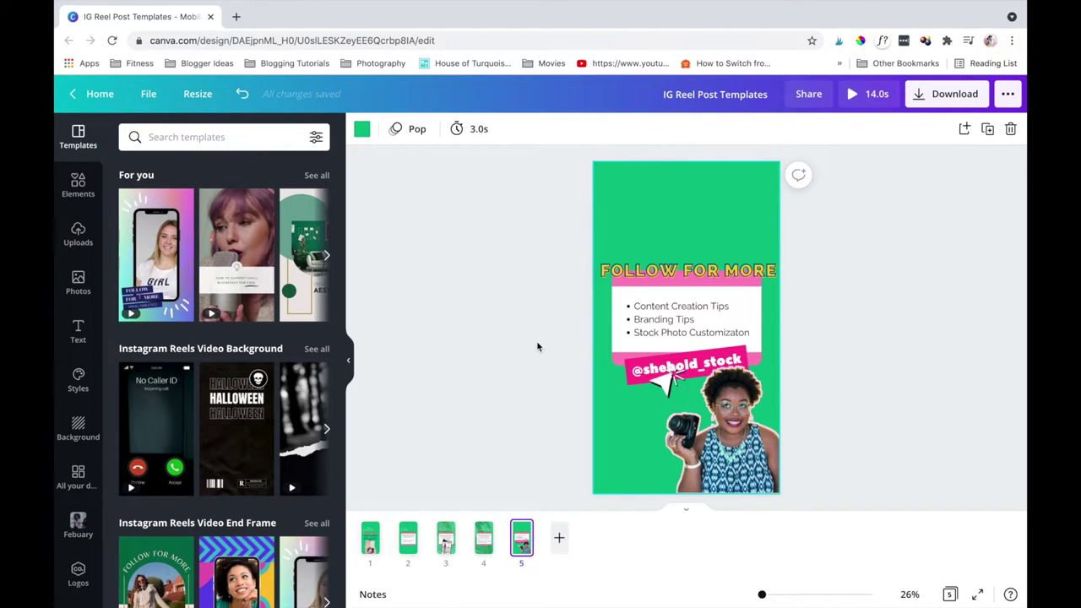
left_click(538, 329)
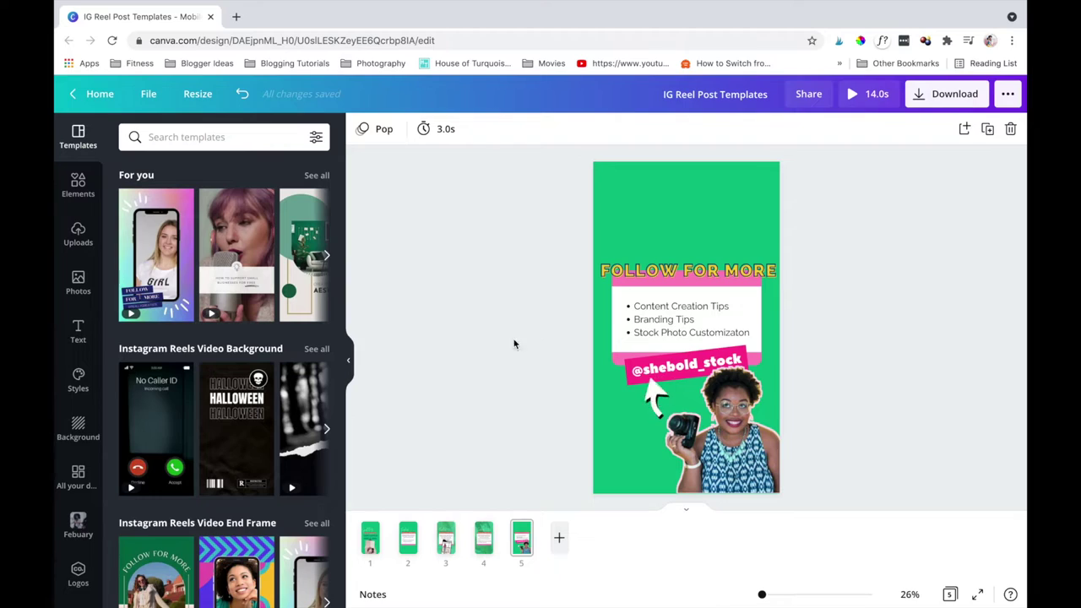
Return to the second 'Faceless Reels Tips' page via its thumbnail
left_click(408, 550)
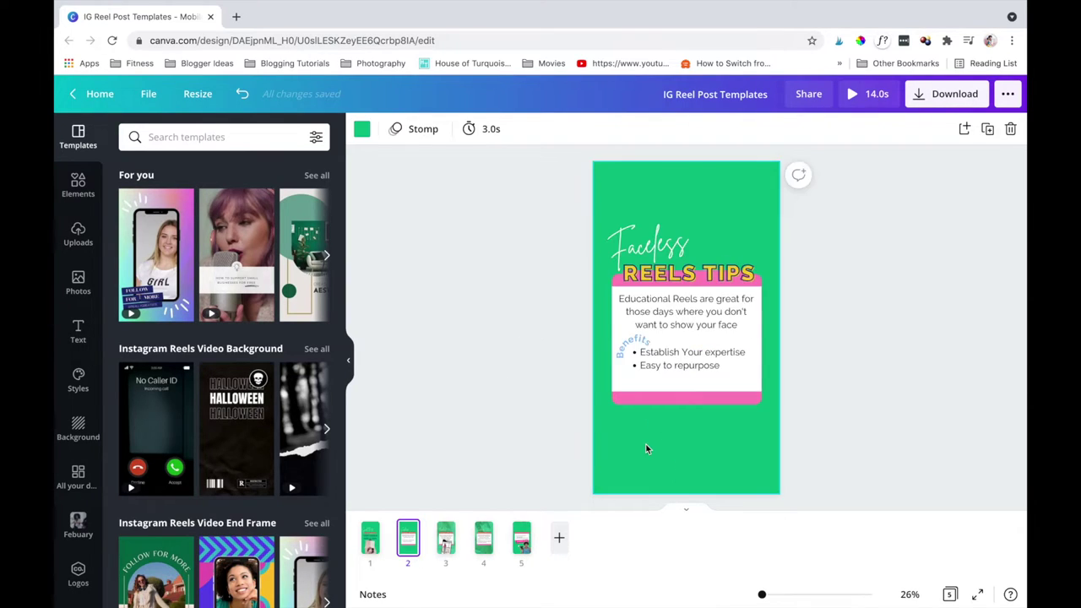
left_click(422, 422)
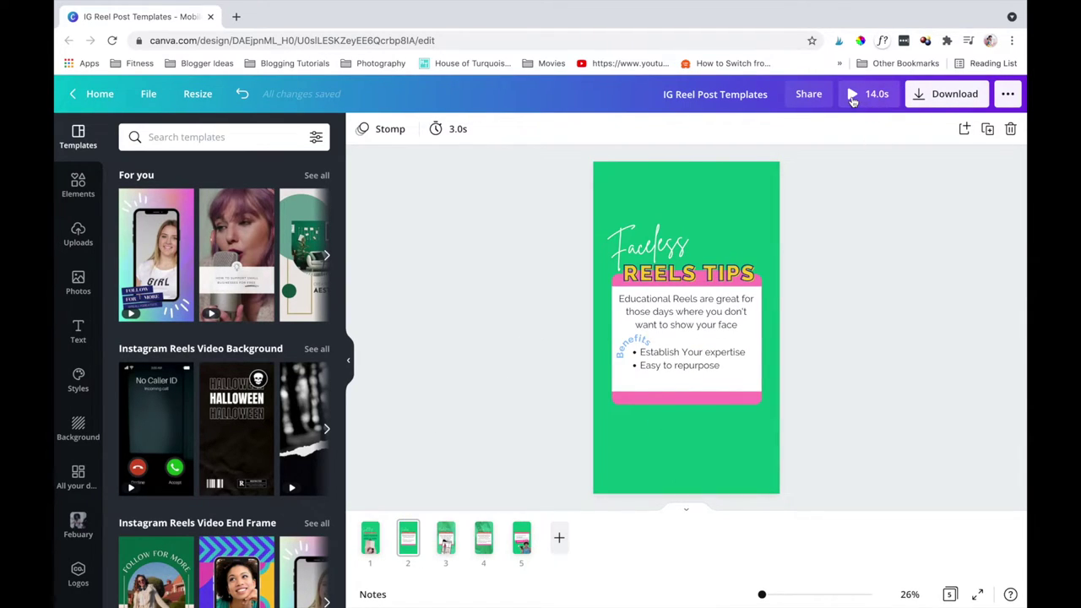
left_click(853, 96)
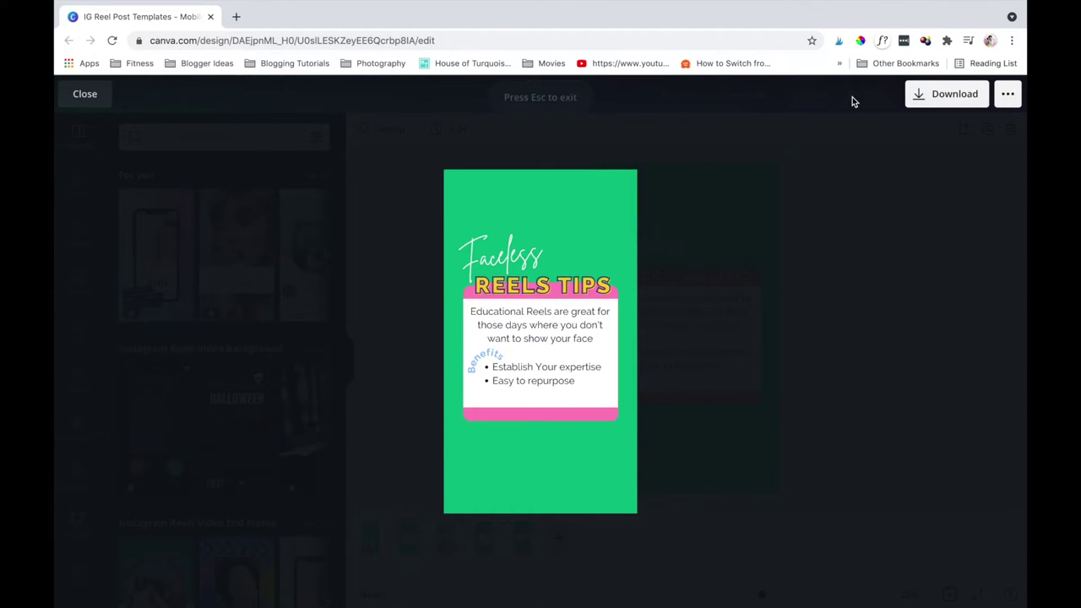
key("Escape")
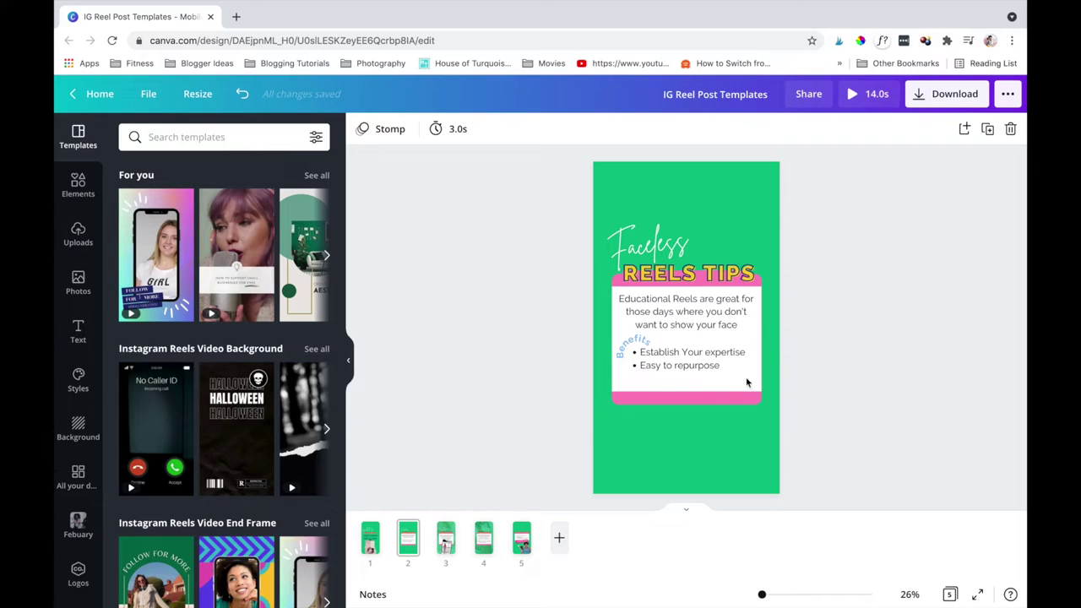
Set the second page's duration to 5.0 seconds
left_click(446, 128)
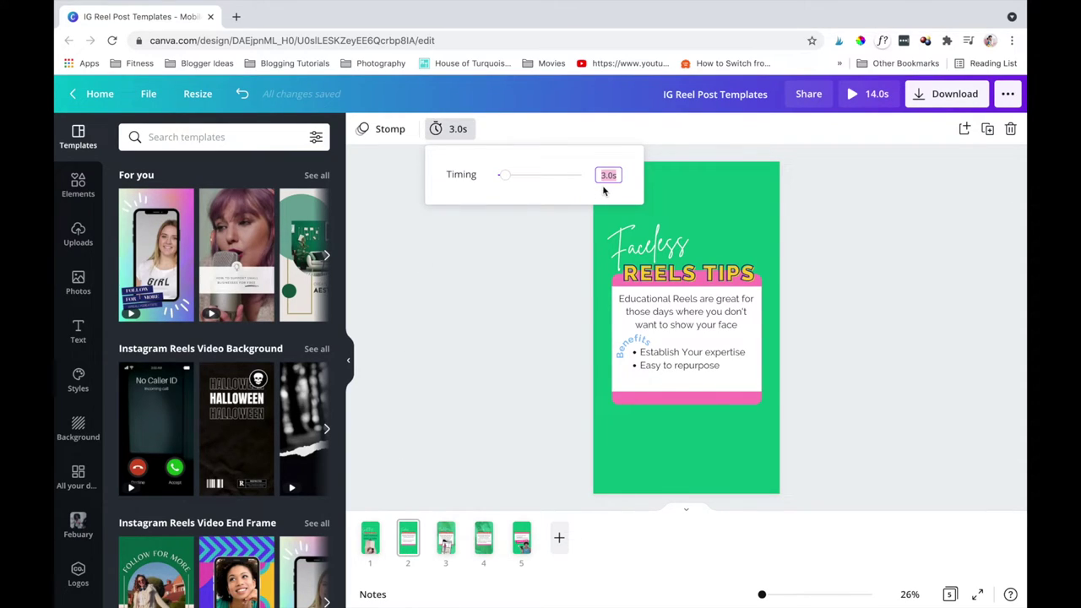
type("5")
key("Return")
Lengthen the page 3 phone video to about 4.5s and re-trim the page 4 video longer
left_click(446, 540)
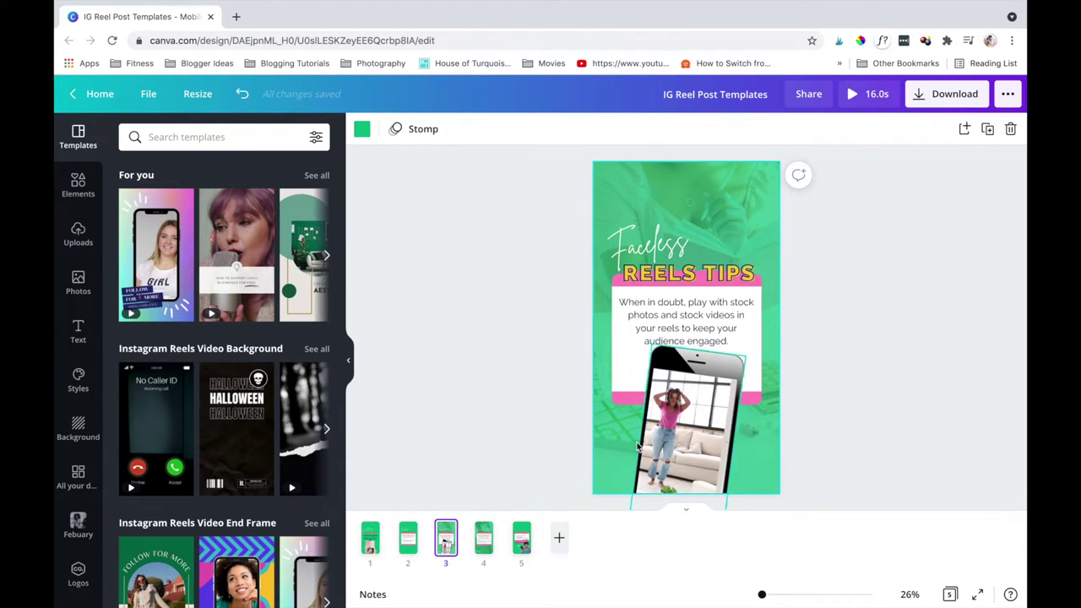
left_click(686, 431)
left_click(412, 128)
mouse_move(521, 130)
left_mouse_down()
mouse_move(512, 129)
mouse_move(542, 129)
mouse_move(513, 128)
left_mouse_up()
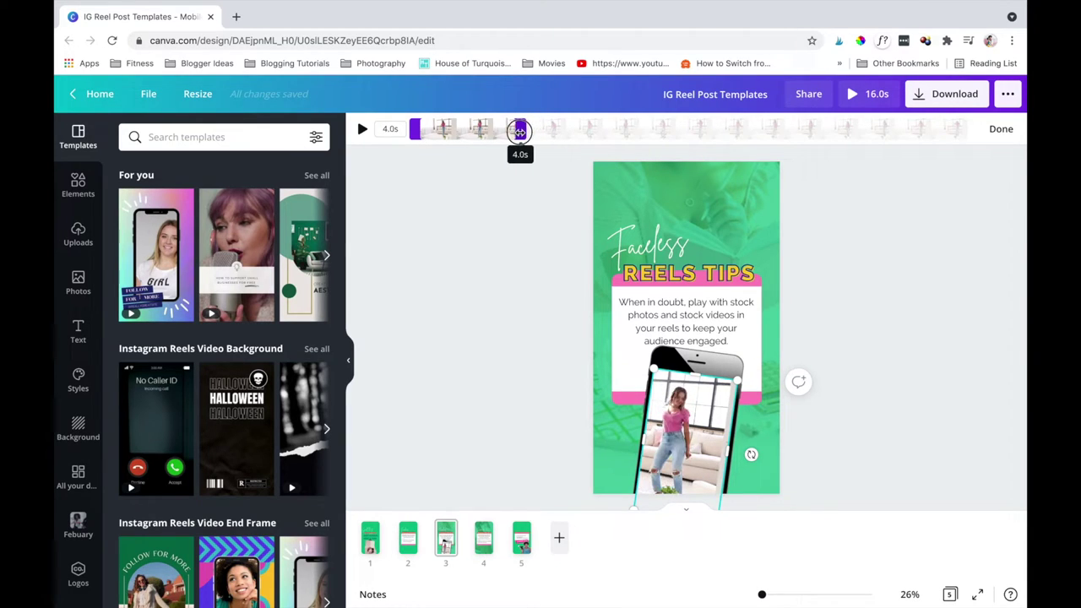
left_click(1000, 128)
left_click(600, 226)
left_click(412, 128)
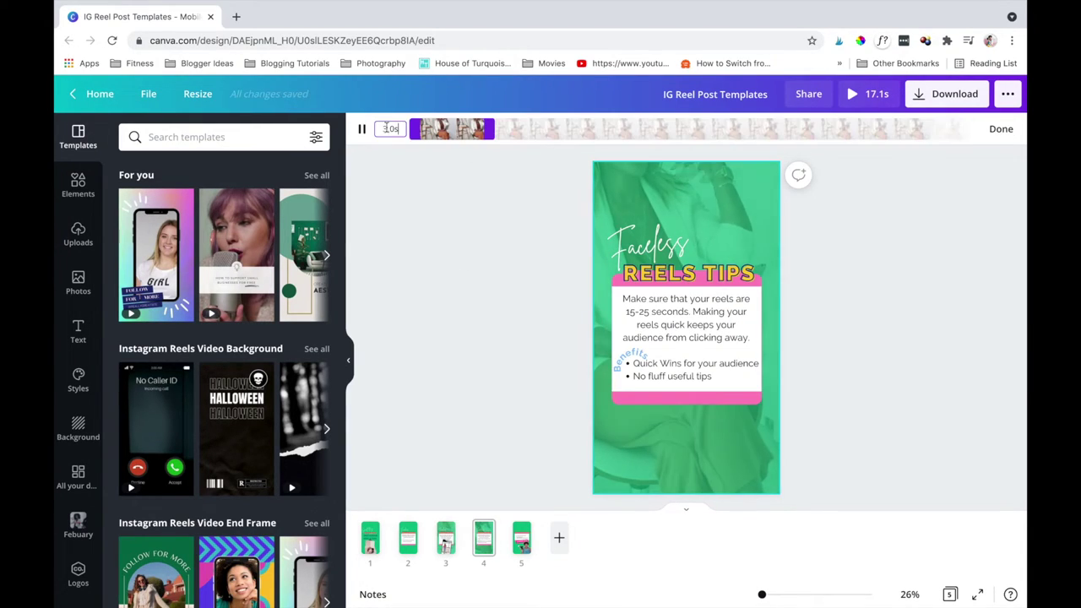
left_click(1000, 128)
Re-trim the page 3 phone video, then play the whole reel as a preview
left_click(446, 547)
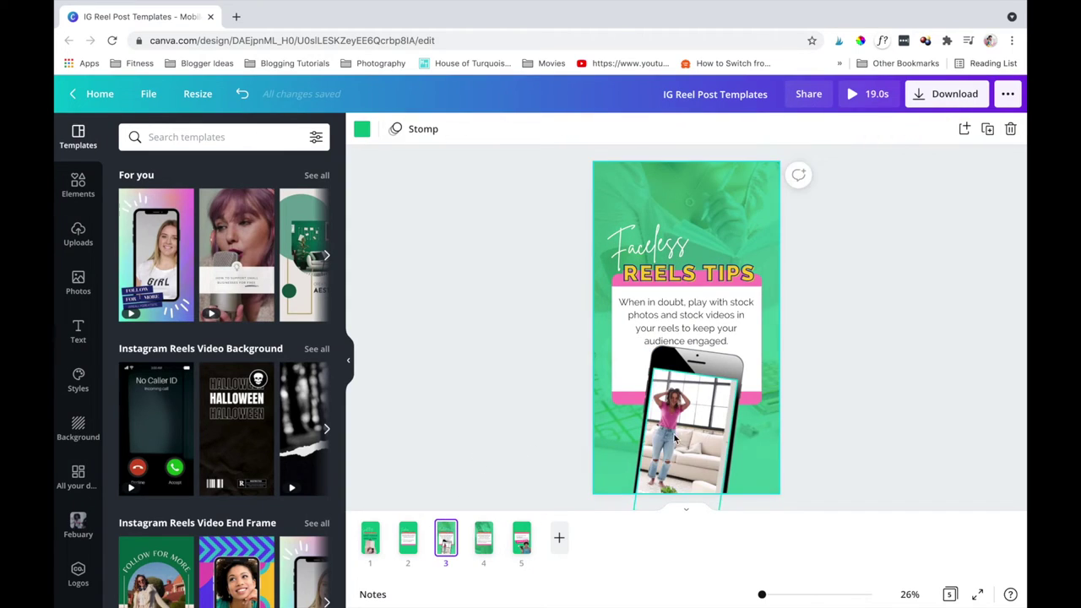
left_click(686, 422)
left_click(412, 128)
left_click(442, 444)
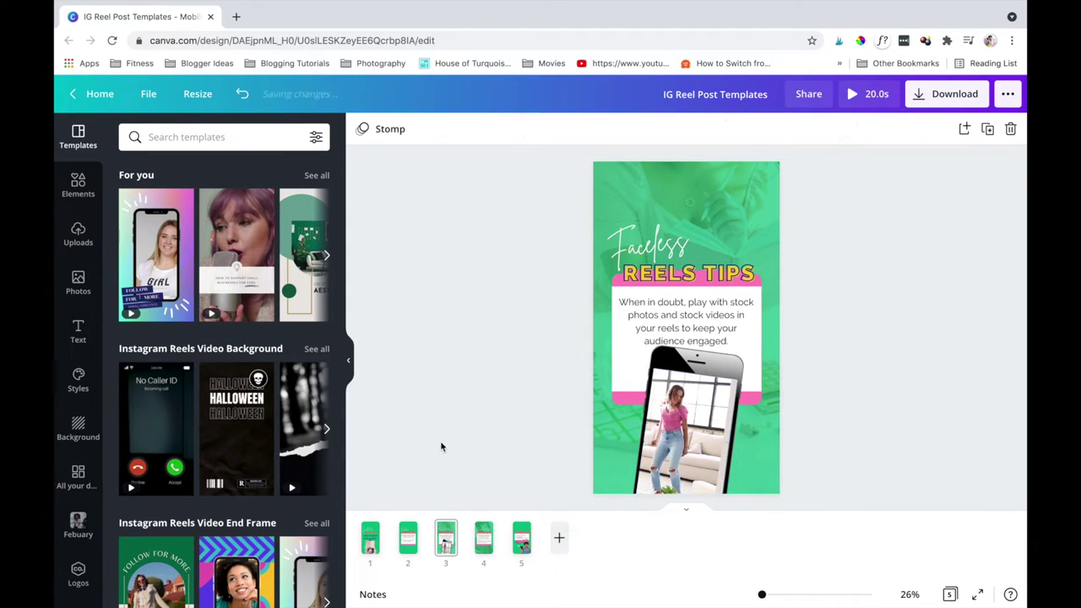
scroll(442, 444, "down", 4)
left_click(864, 94)
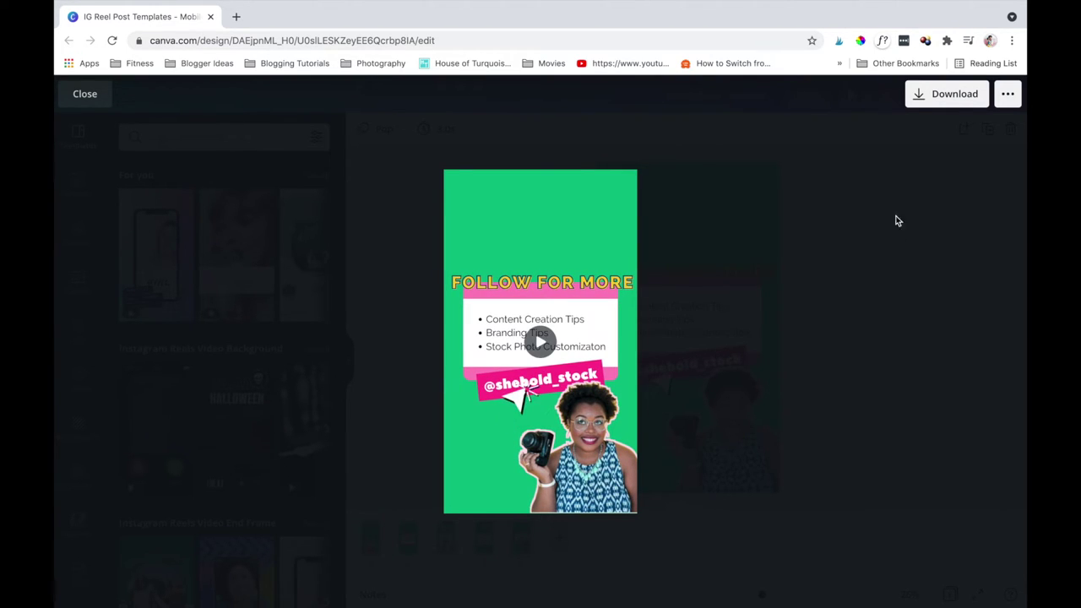
Open Download, set to MP4 Video for all 5 pages
left_click(936, 105)
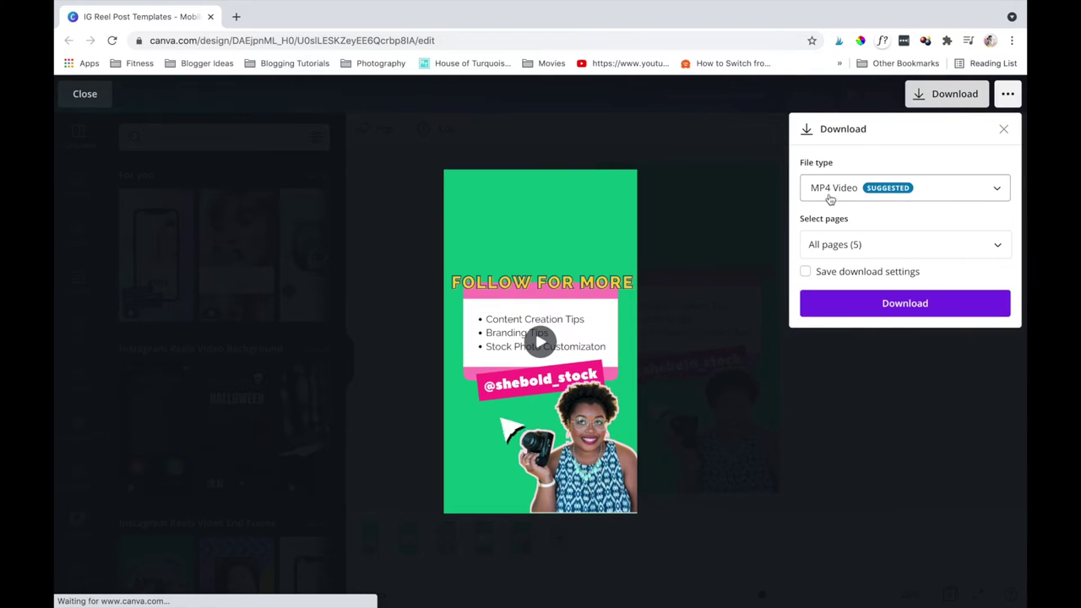